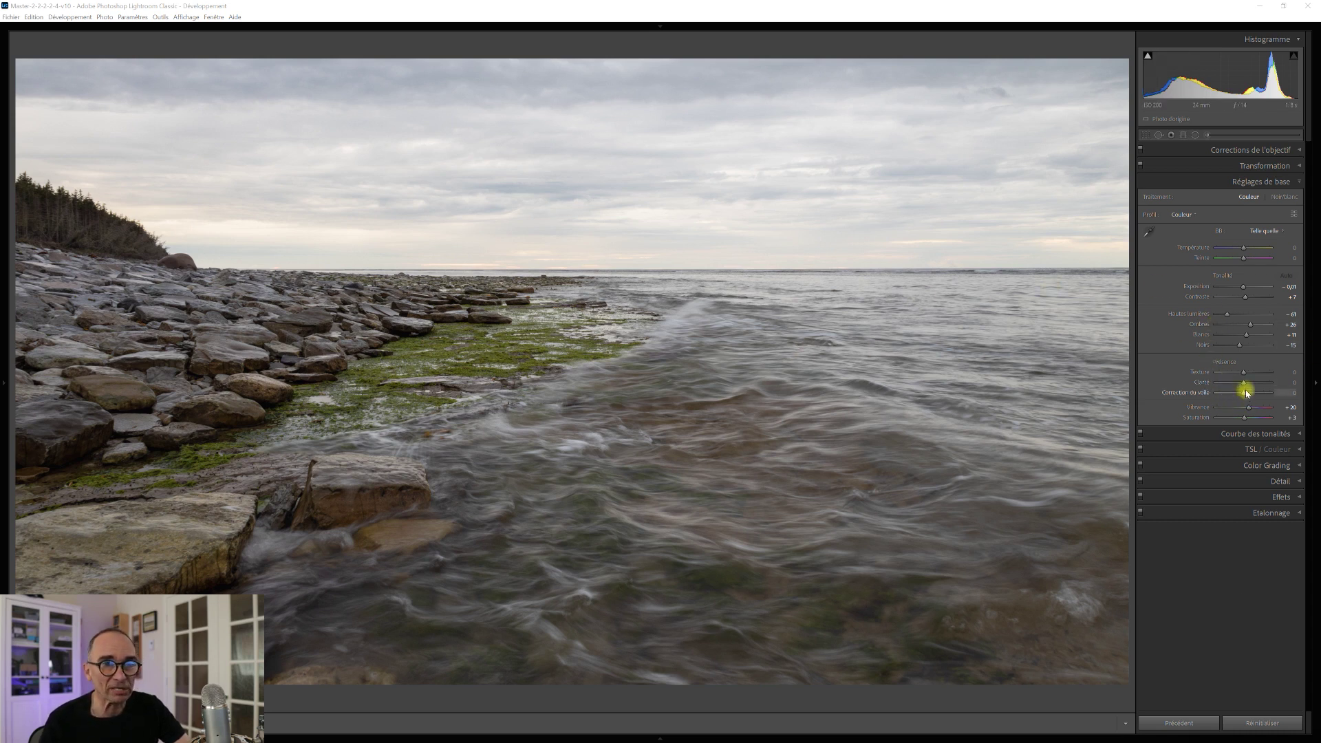
- Set the photo's Clarté to +47 and Texture to −25, and compare the result side by side with the original
left_click_drag(1244, 387, 1256, 385)
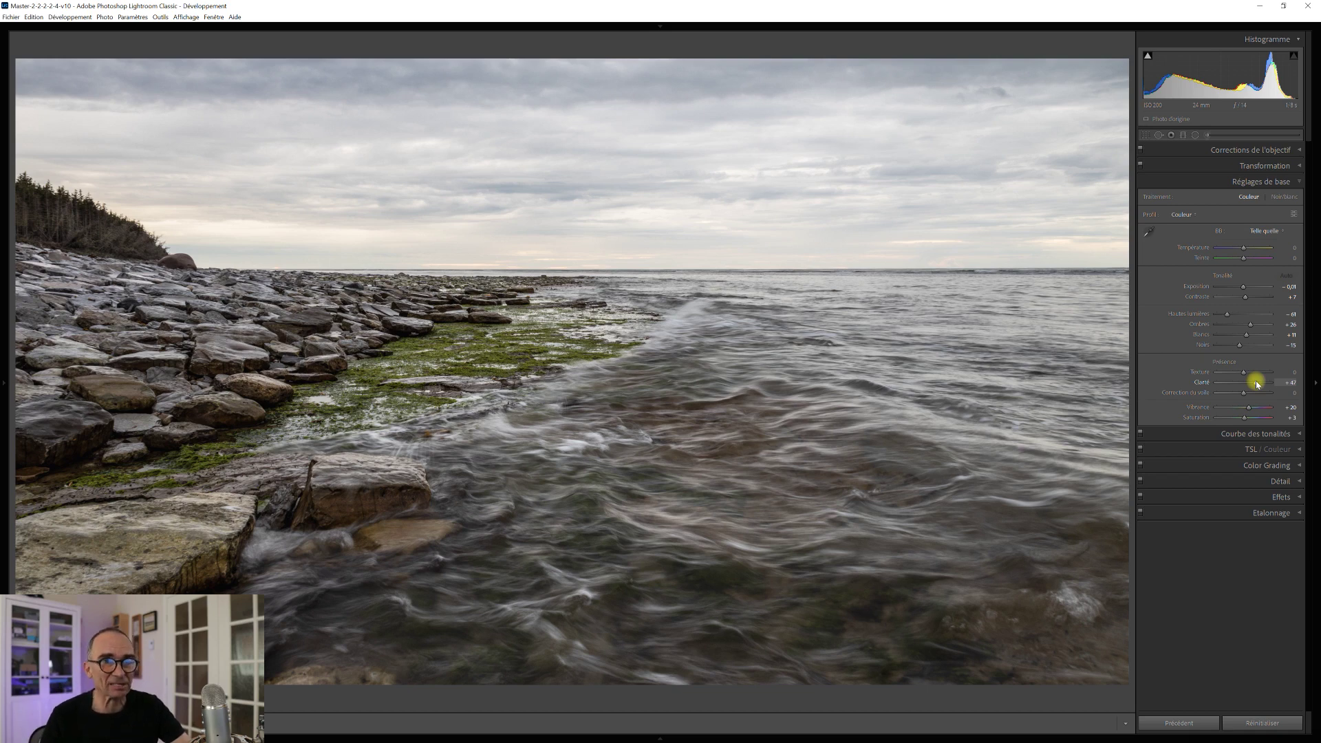
mouse_move(1256, 384)
left_mouse_down()
mouse_move(1268, 387)
mouse_move(1256, 385)
left_mouse_up()
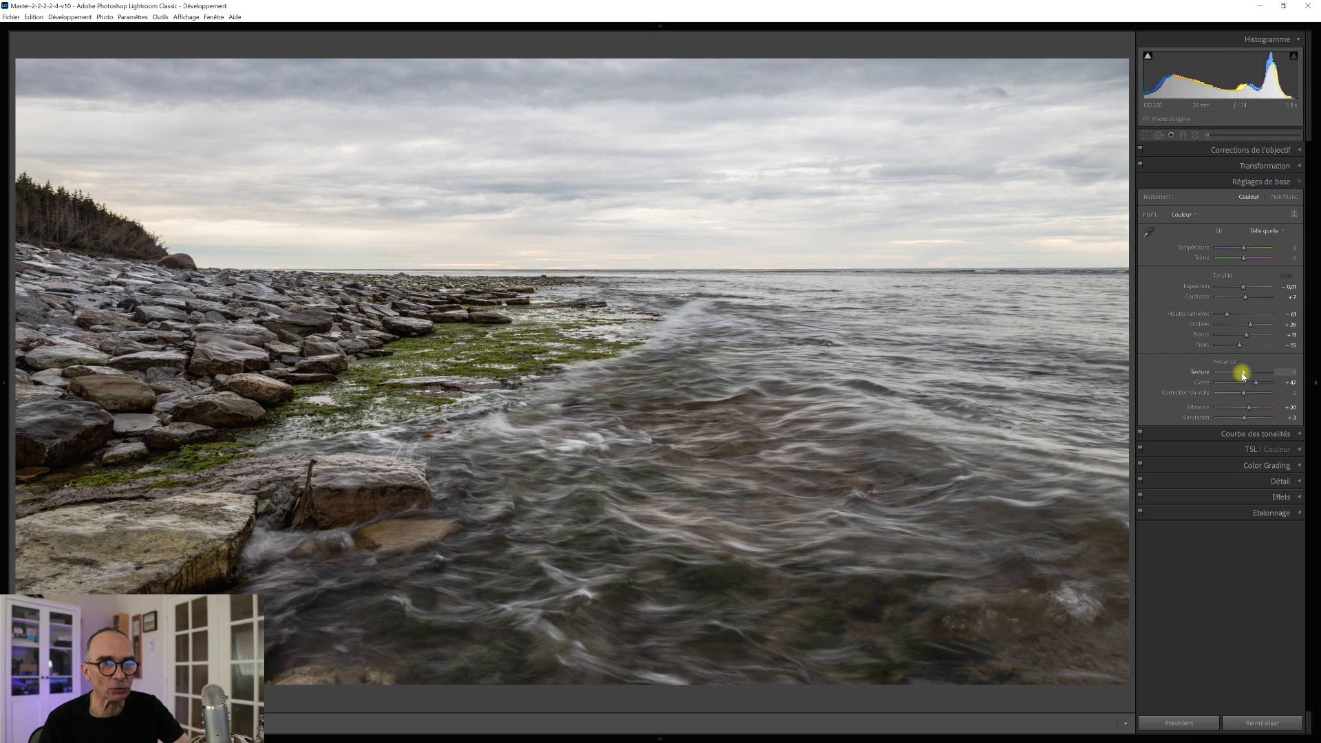
left_click_drag(1242, 374, 1237, 375)
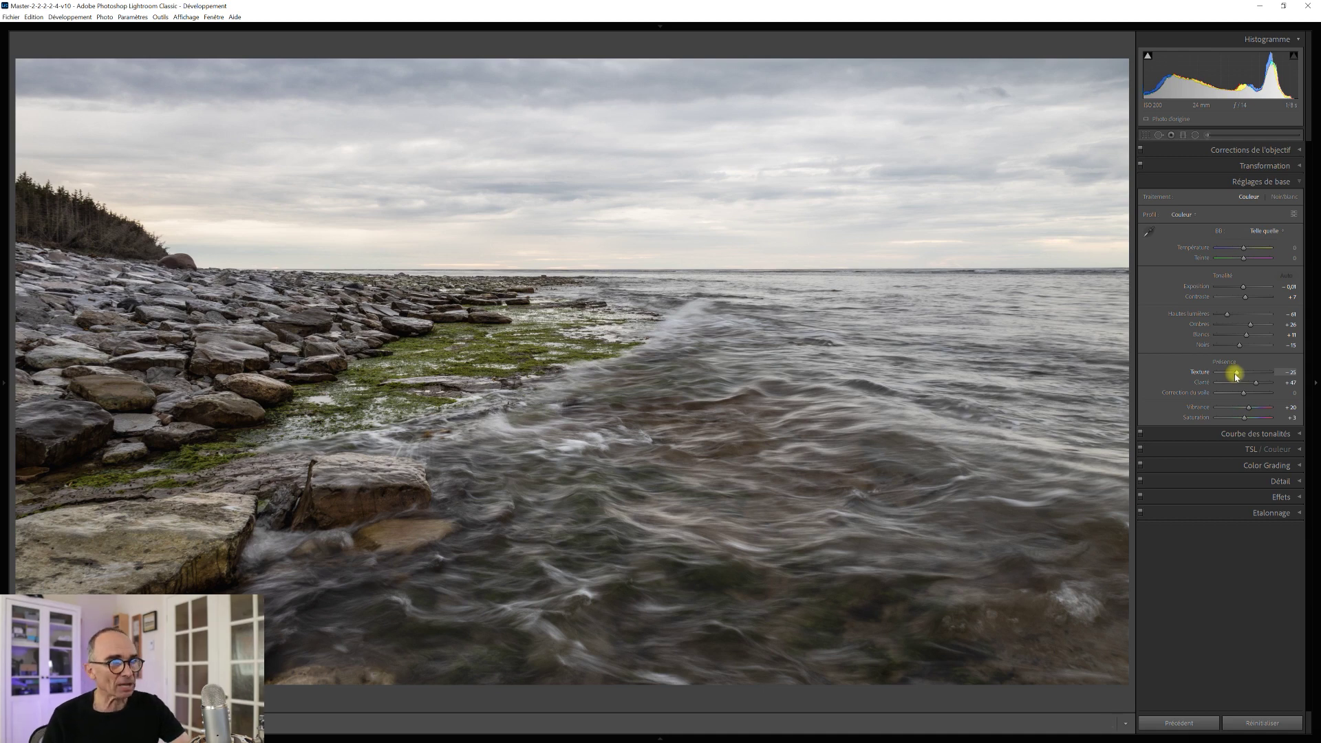
key("y")
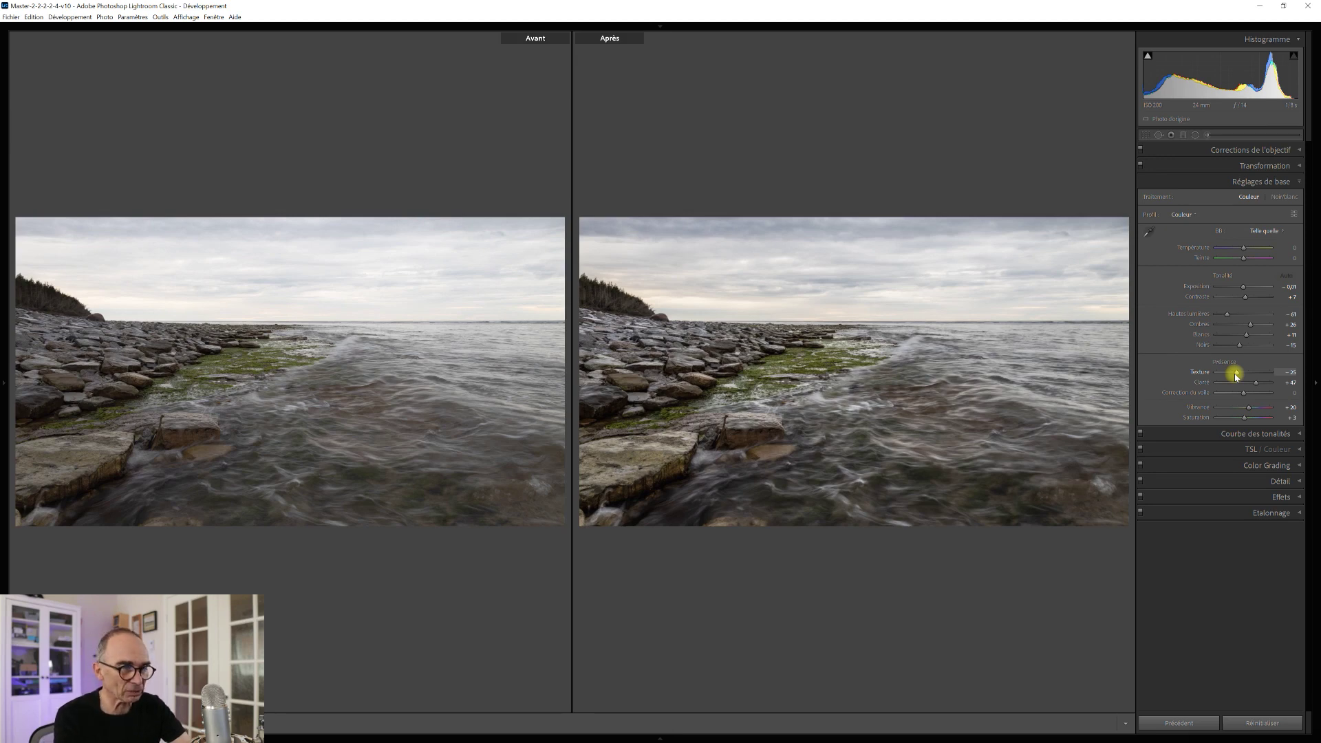
key("y")
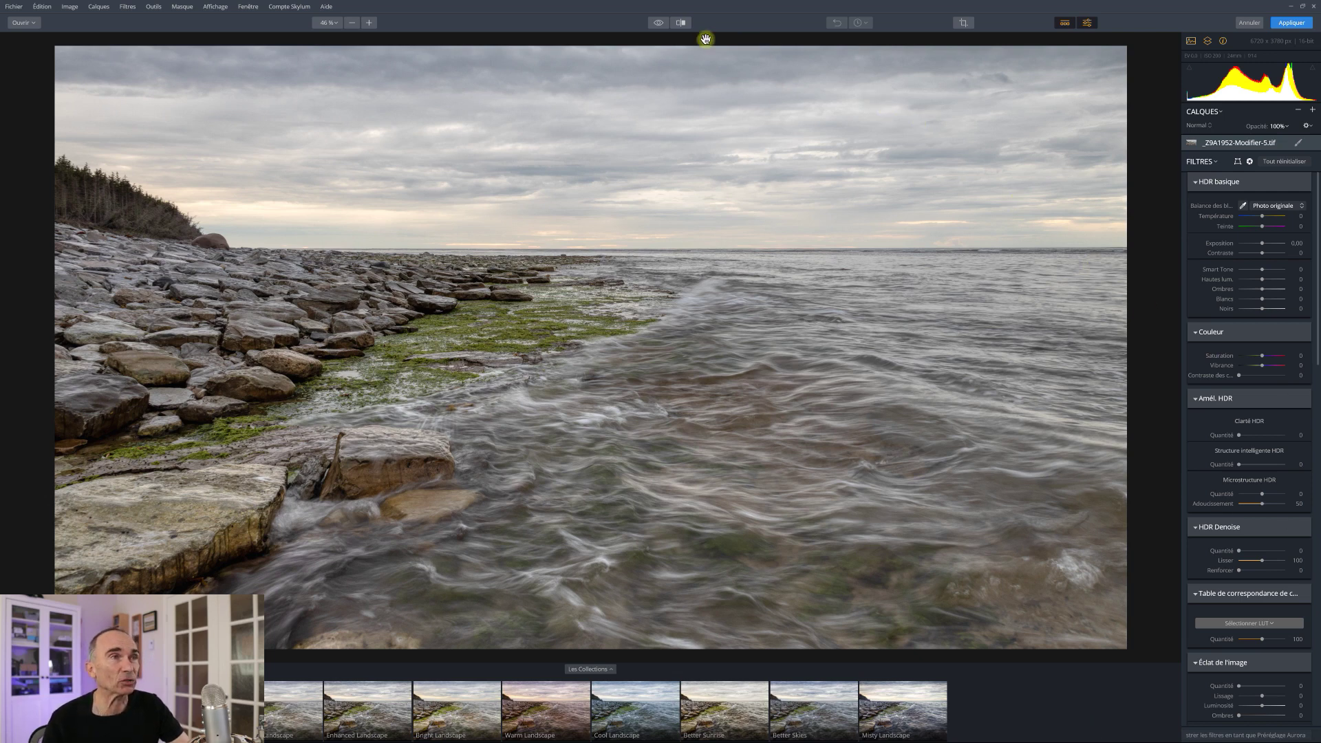
- Switch to Aurora HDR and compare the processed seascape with its original version
left_click(659, 24)
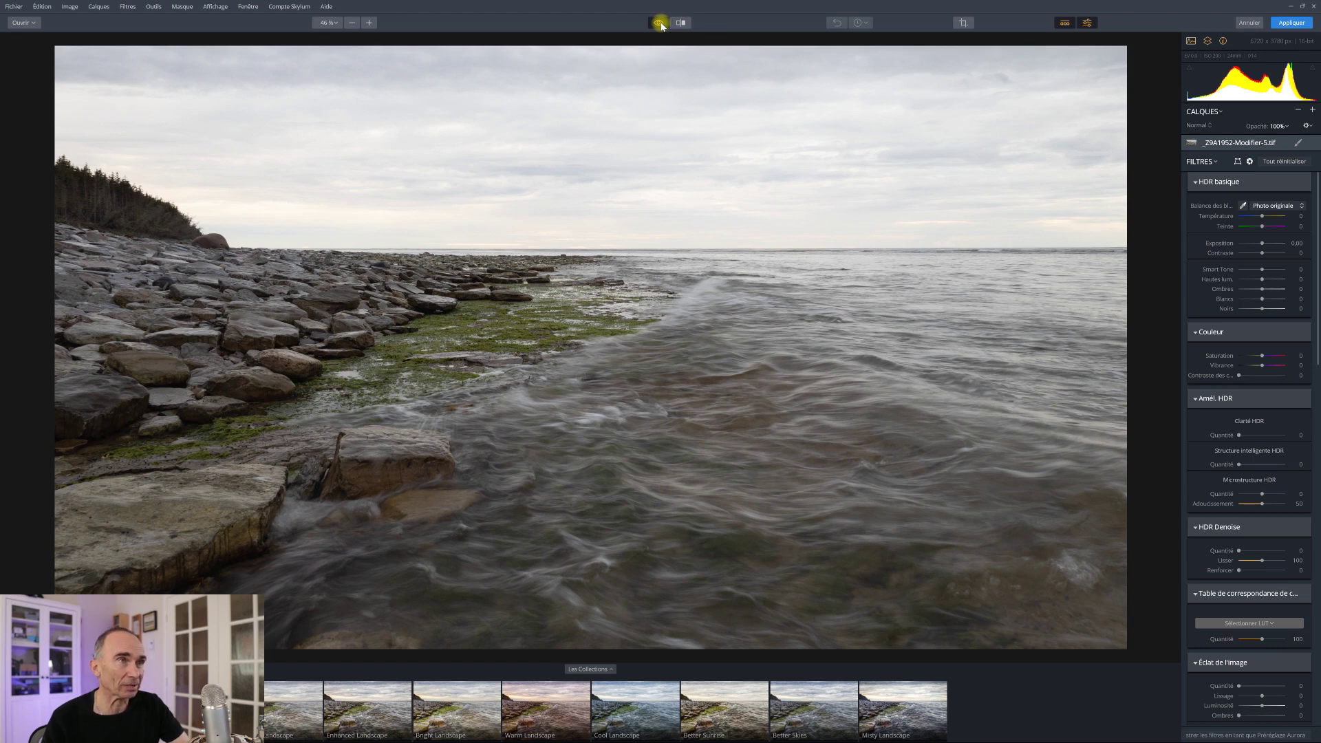
left_click(660, 24)
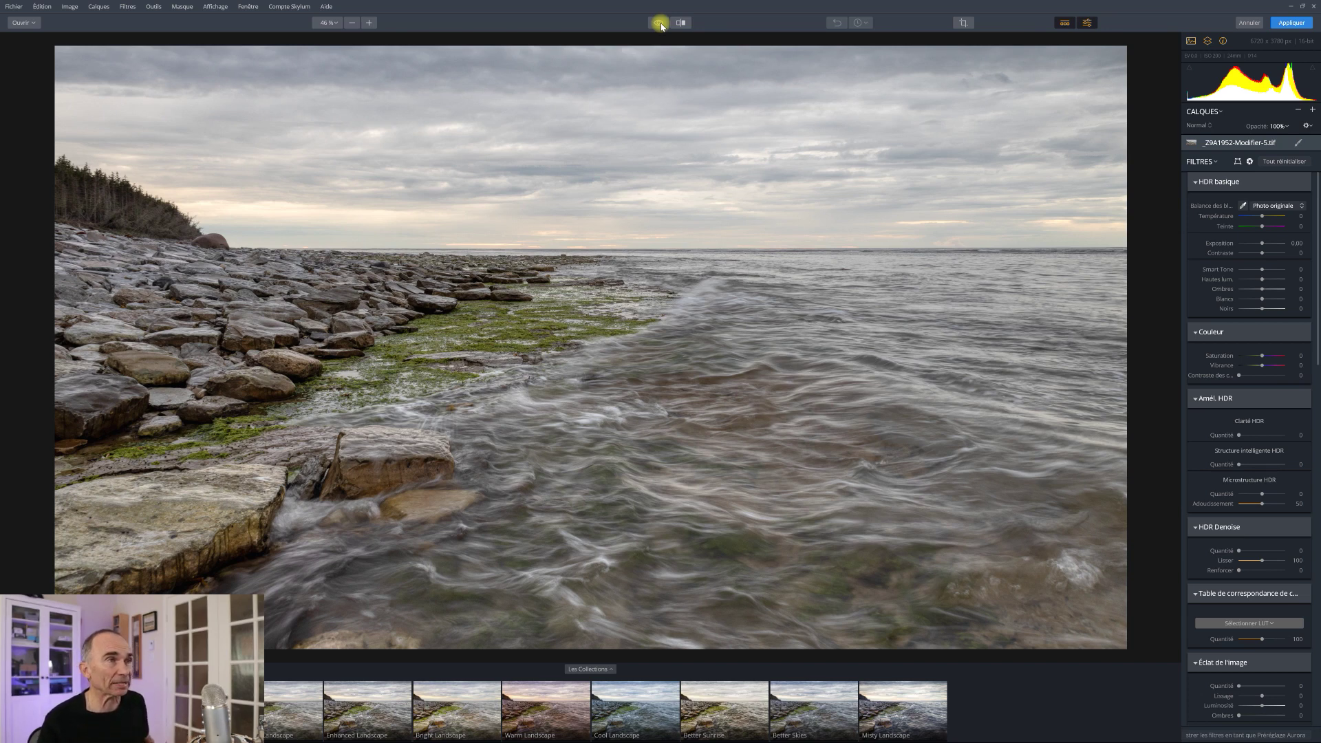
left_click(659, 24)
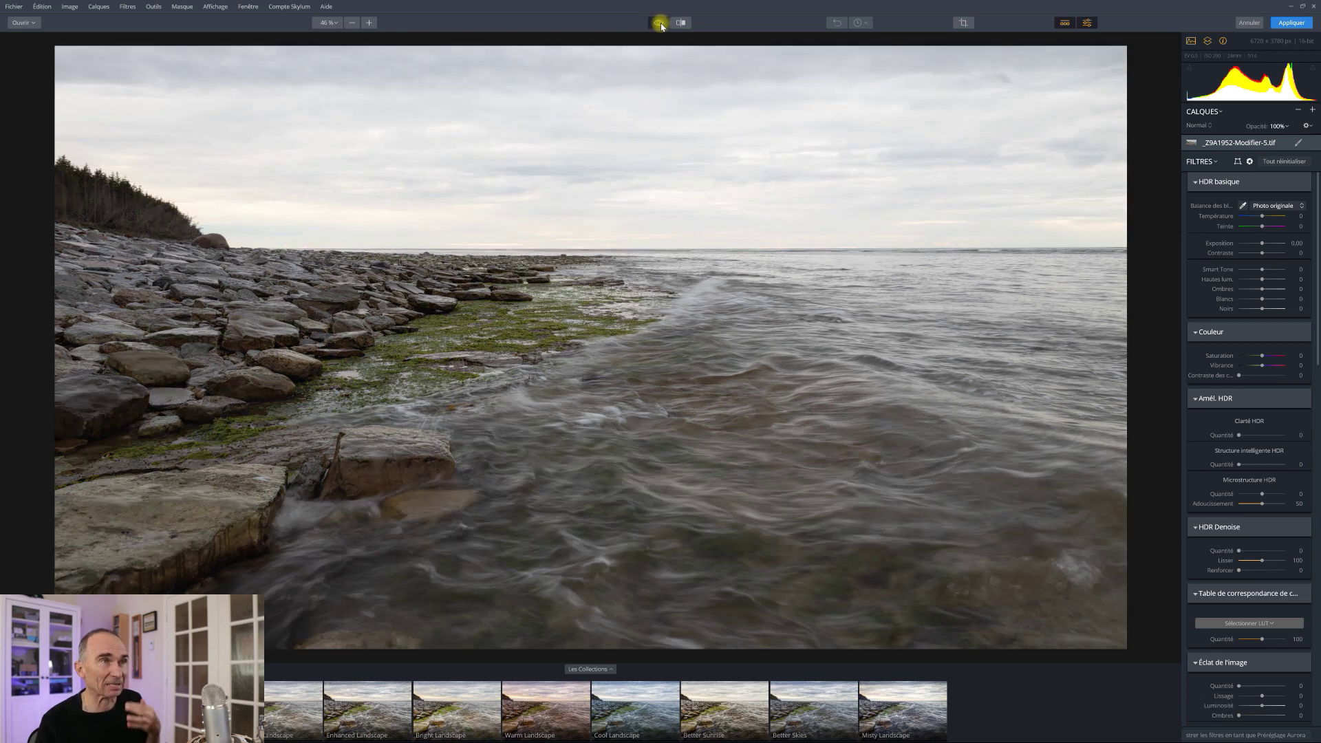
left_click(659, 24)
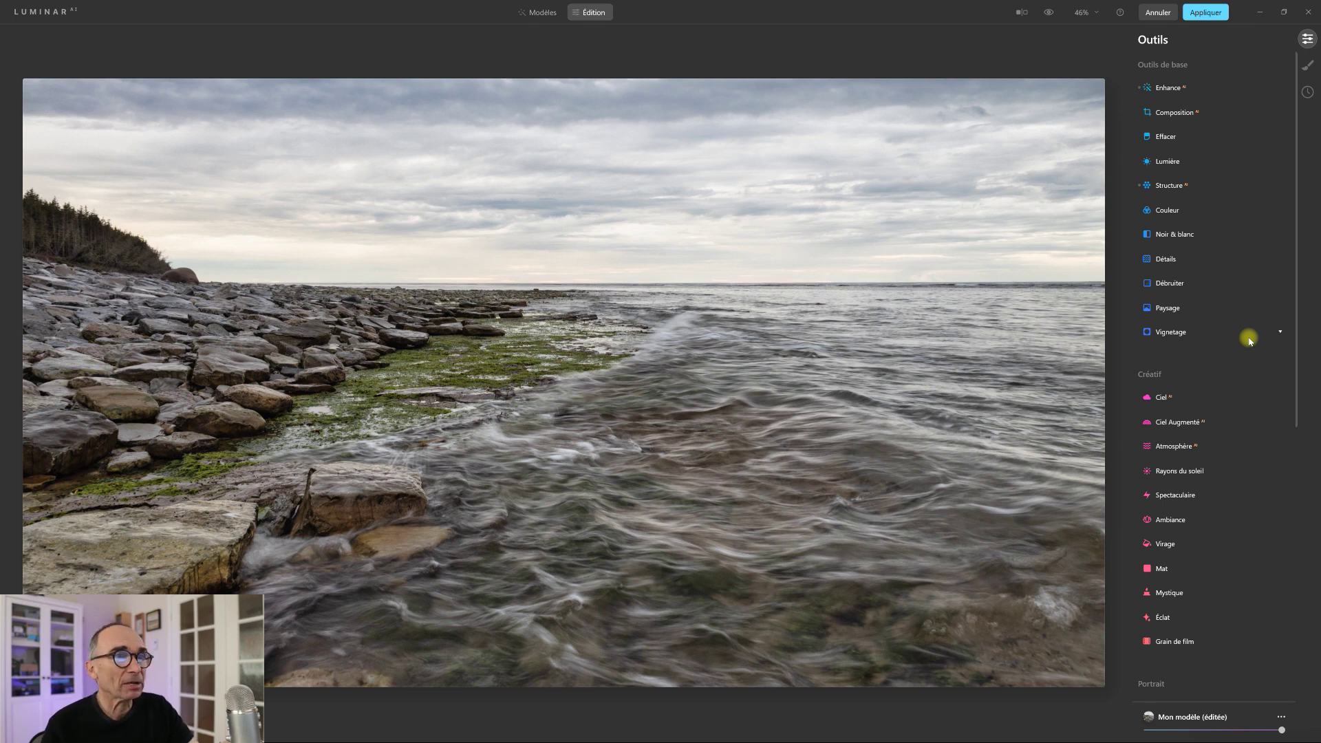
- Switch to Luminar AI, compare the edited seascape with the original, and examine the Enhance AI and Structure AI settings
left_click(1049, 12)
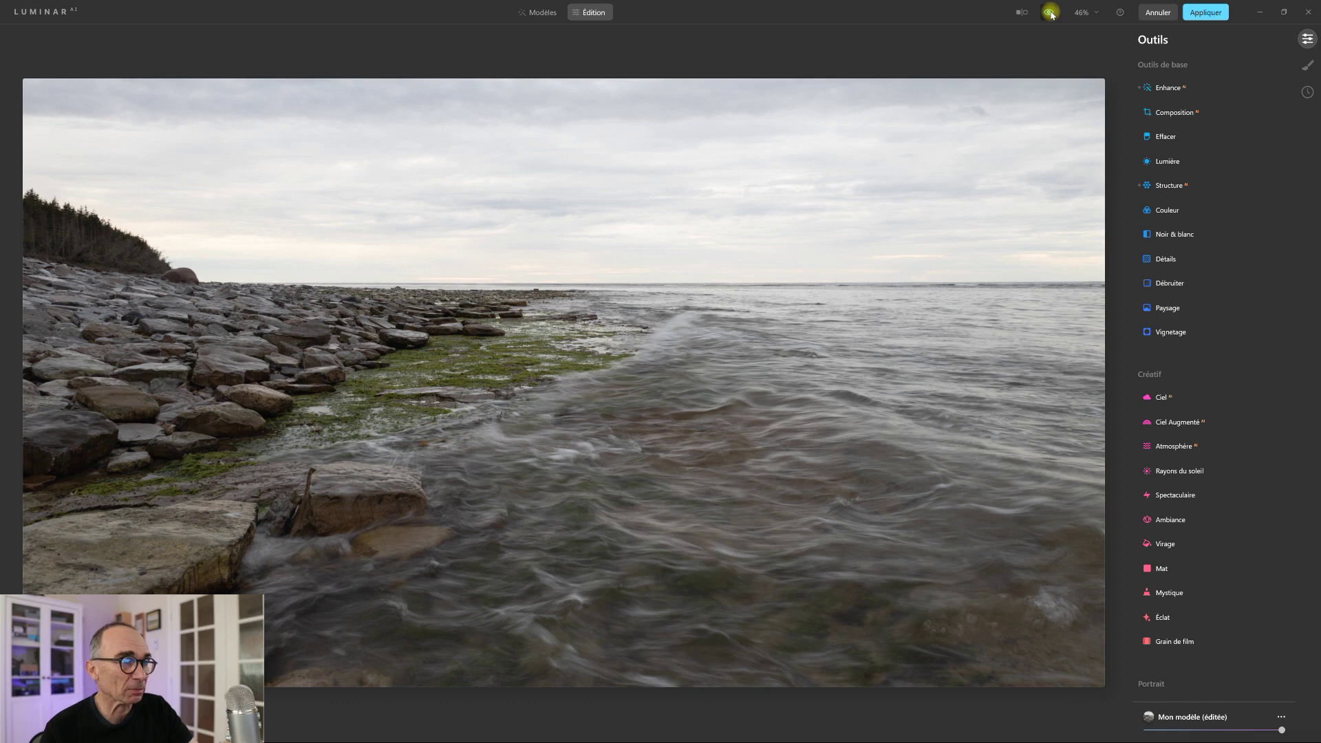
left_click(1050, 14)
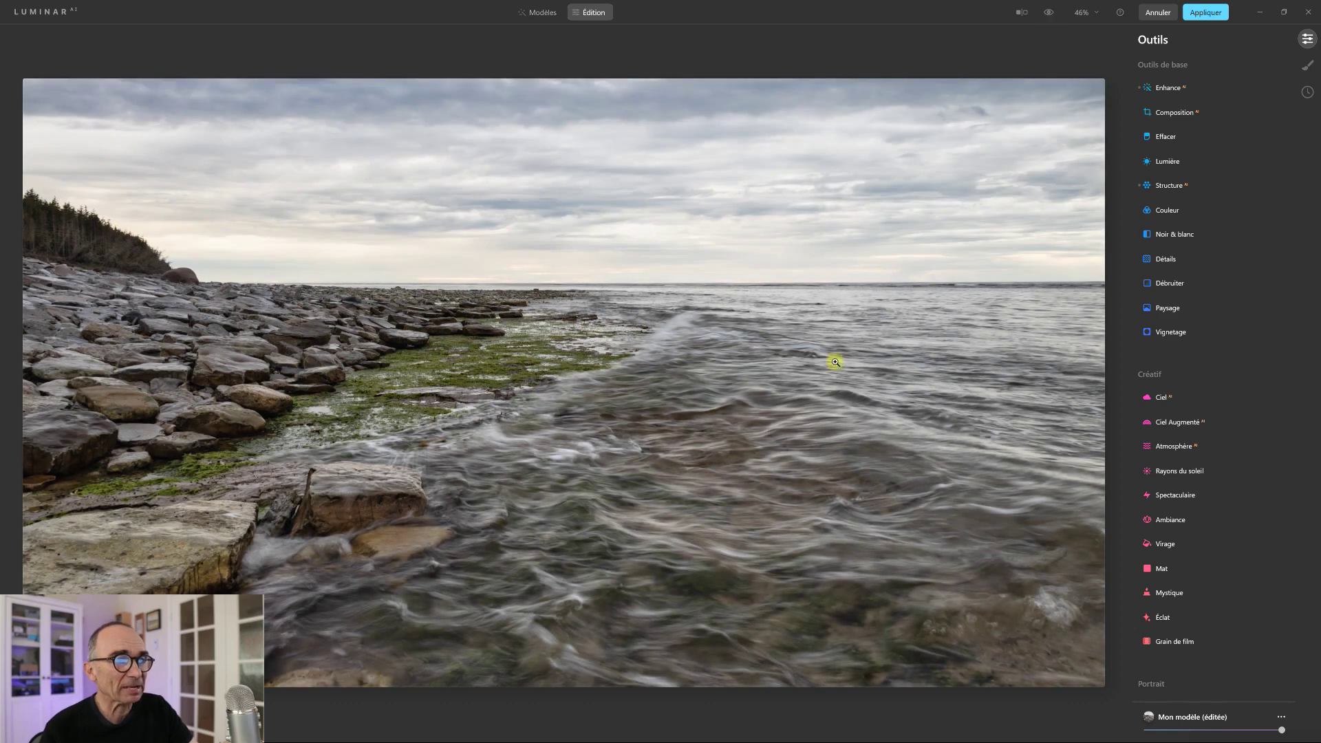
left_click(1165, 88)
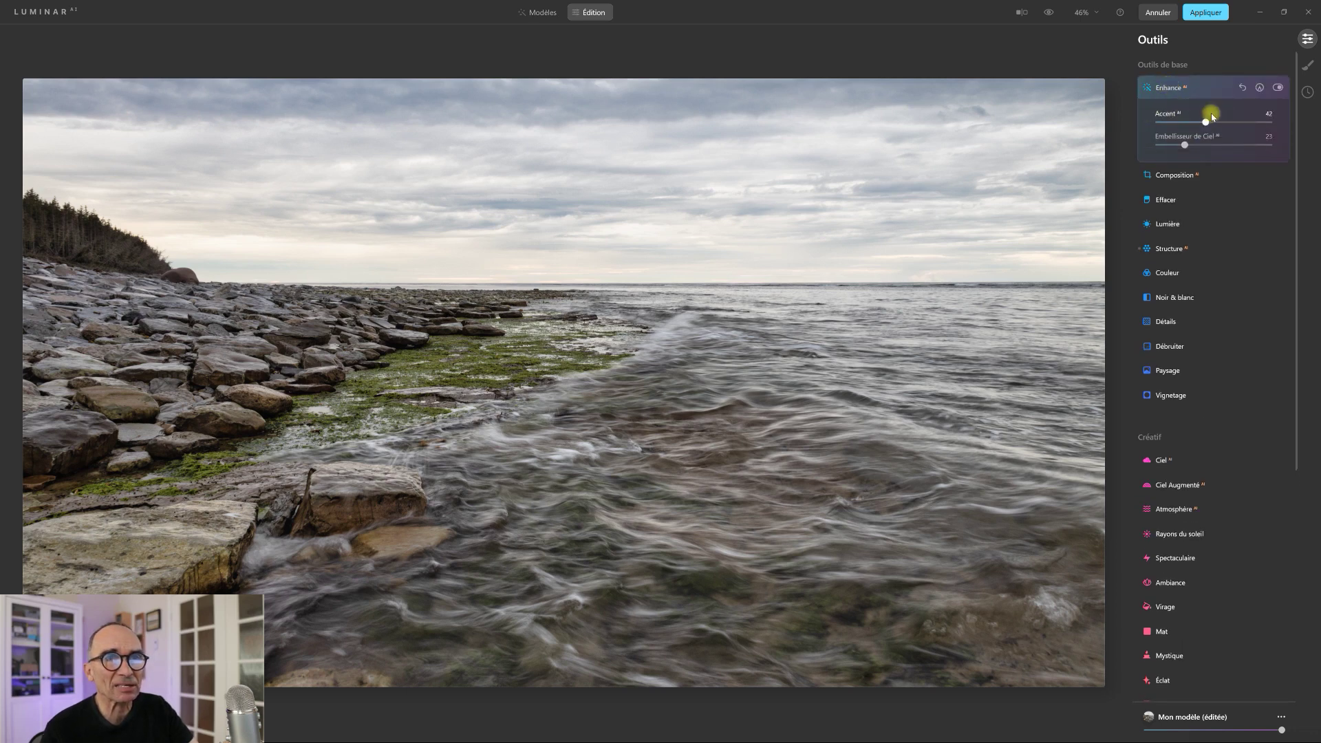
left_click(1170, 89)
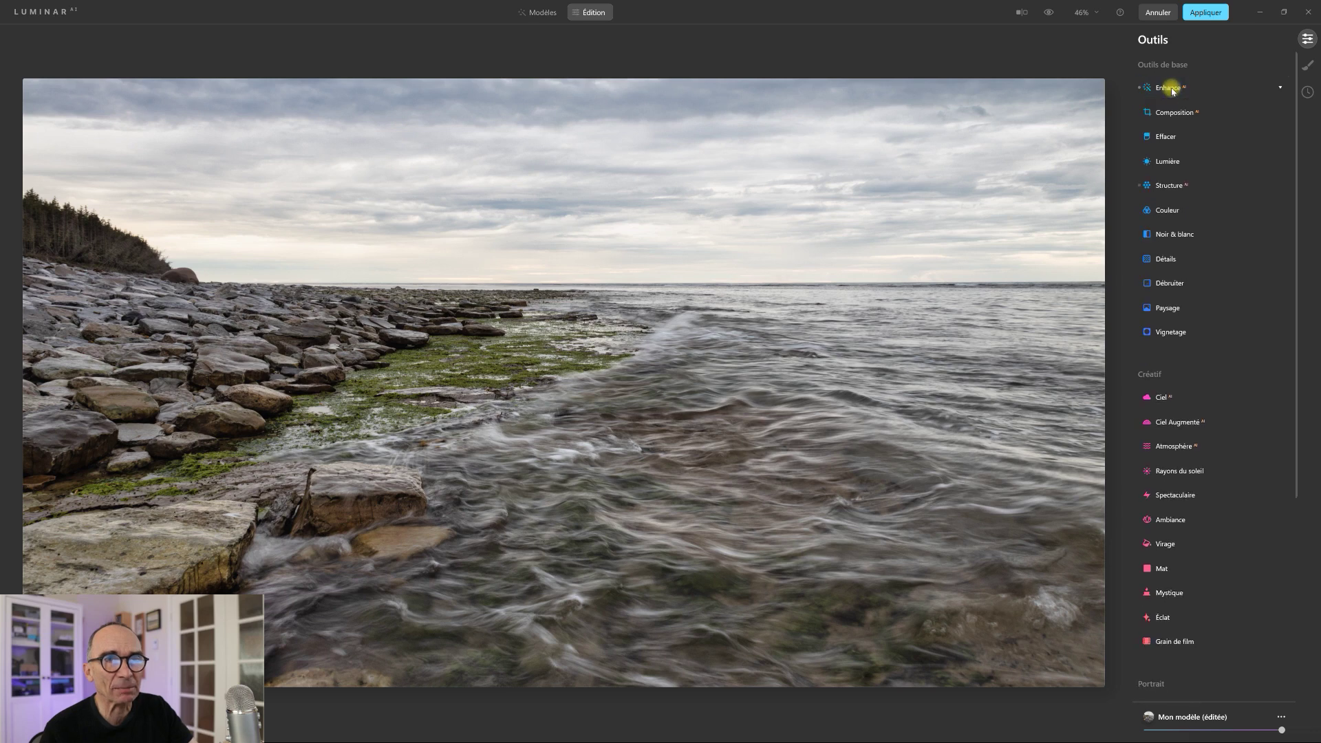
left_click(1169, 186)
left_click(1169, 185)
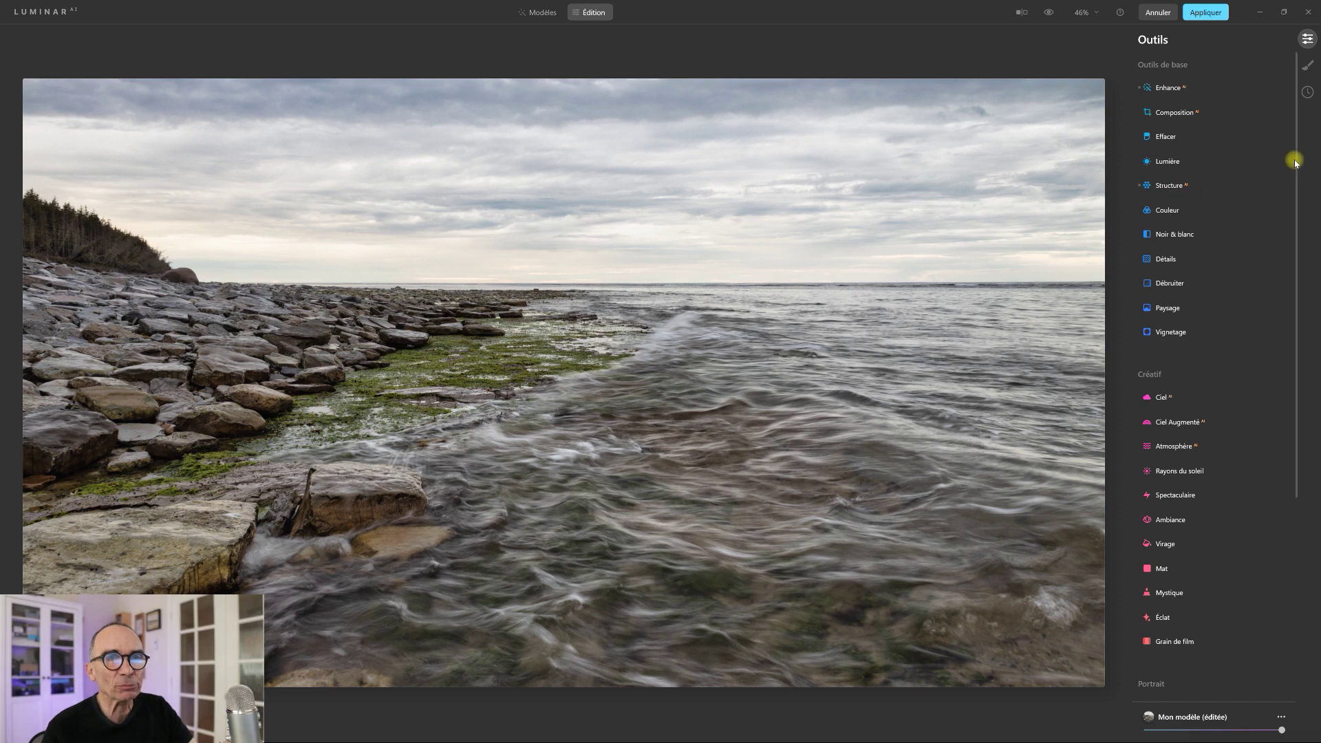
- Set the Supercontraste highlight contrast (Points forts Contraste) to 25, keeping the highlight balance at 0
left_click_drag(1294, 160, 1312, 398)
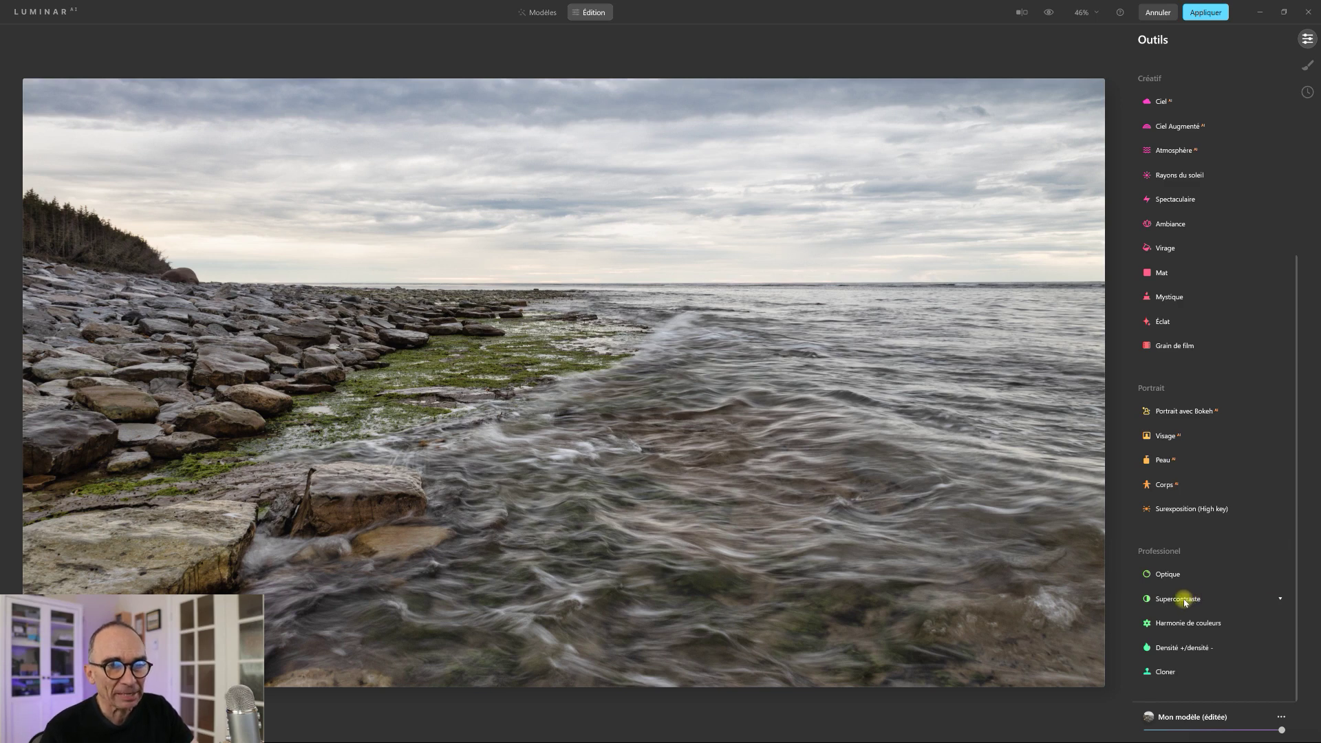
left_click(1183, 599)
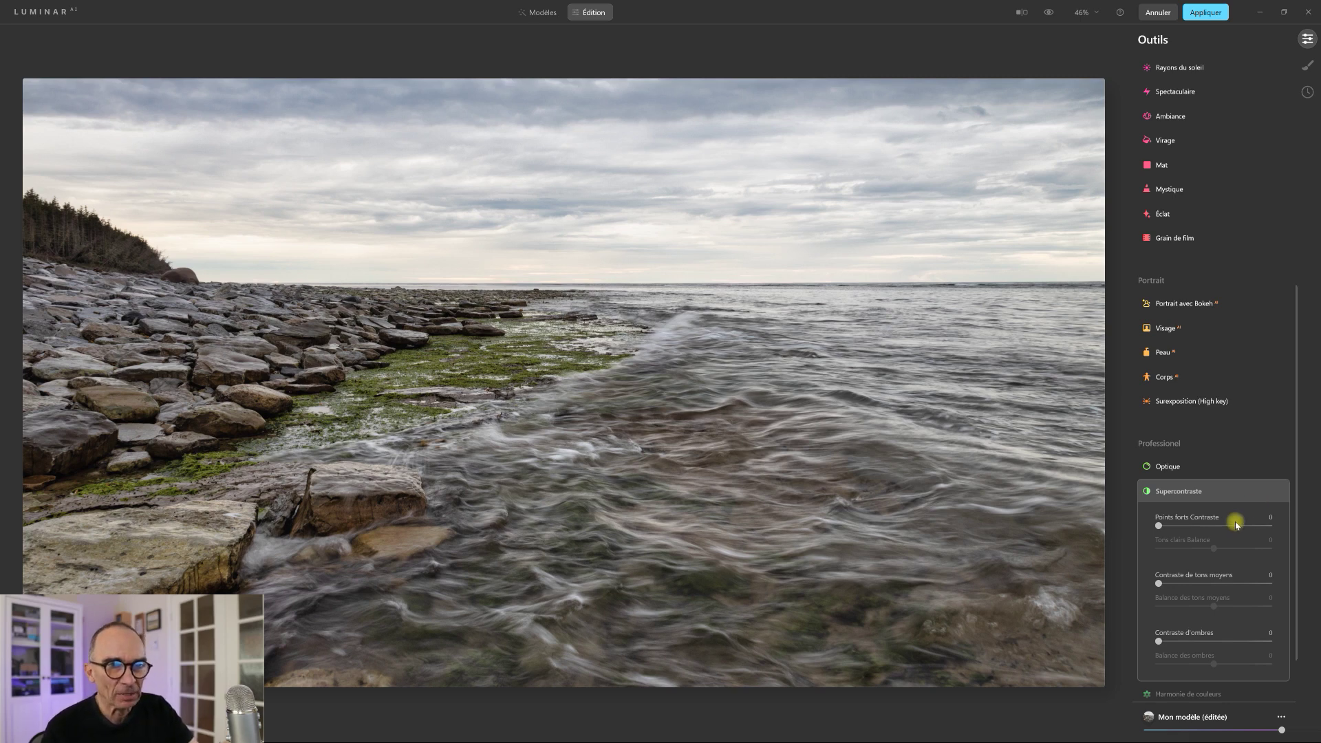
left_click_drag(1160, 527, 1192, 531)
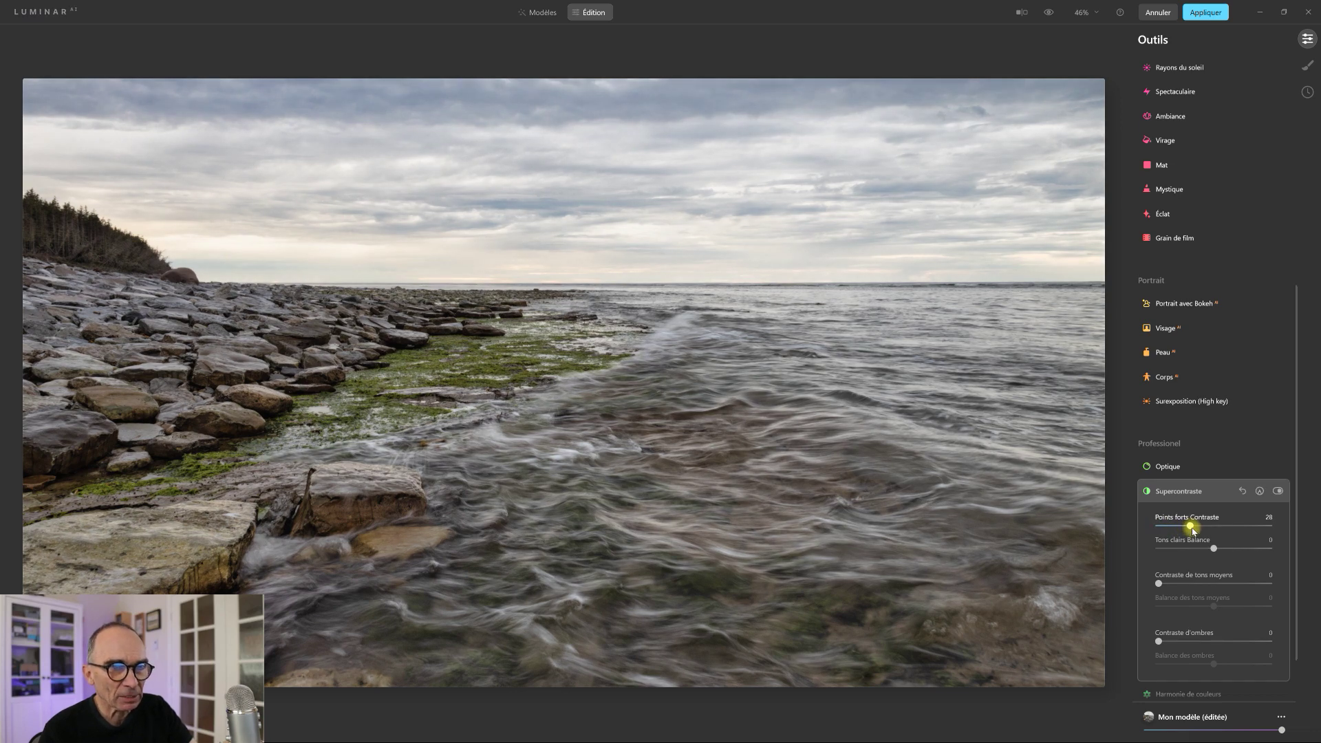
left_click_drag(1192, 531, 1195, 531)
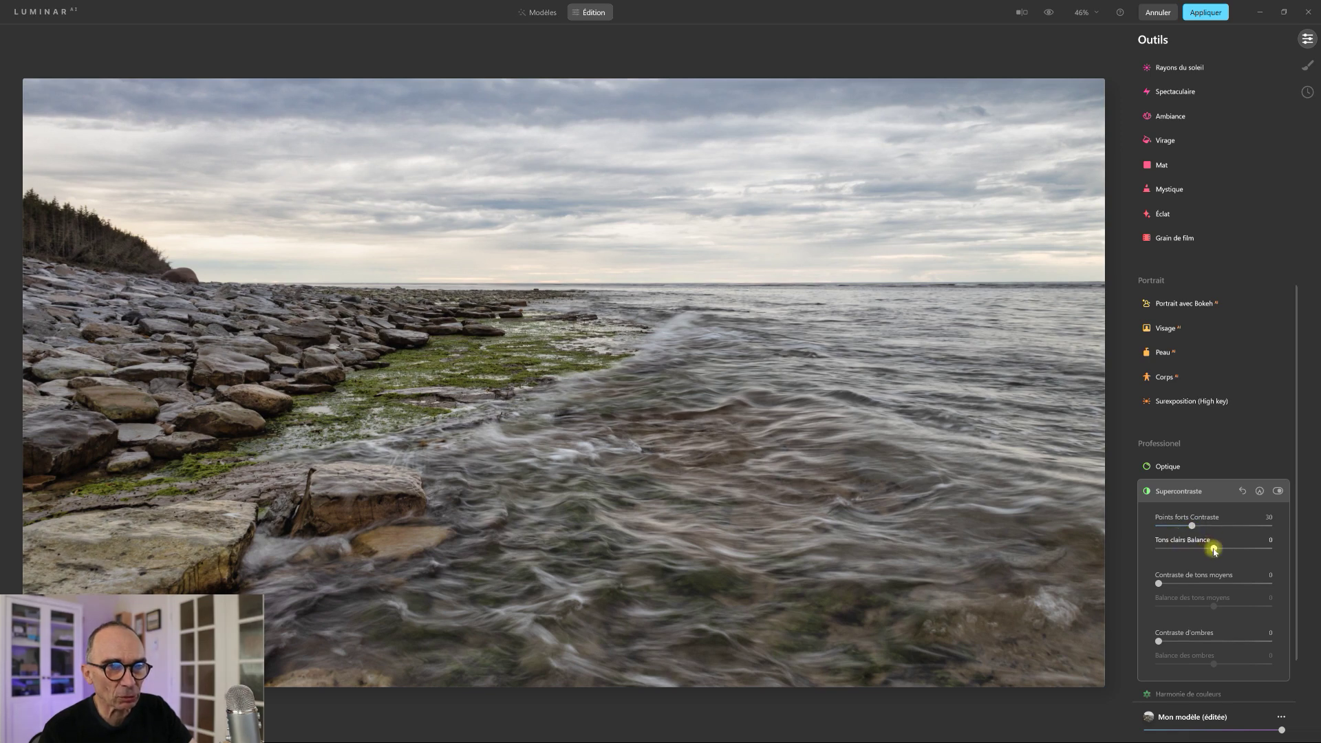
mouse_move(1213, 548)
left_mouse_down()
mouse_move(1149, 548)
mouse_move(1268, 543)
mouse_move(1196, 542)
left_mouse_up()
double_click(1196, 542)
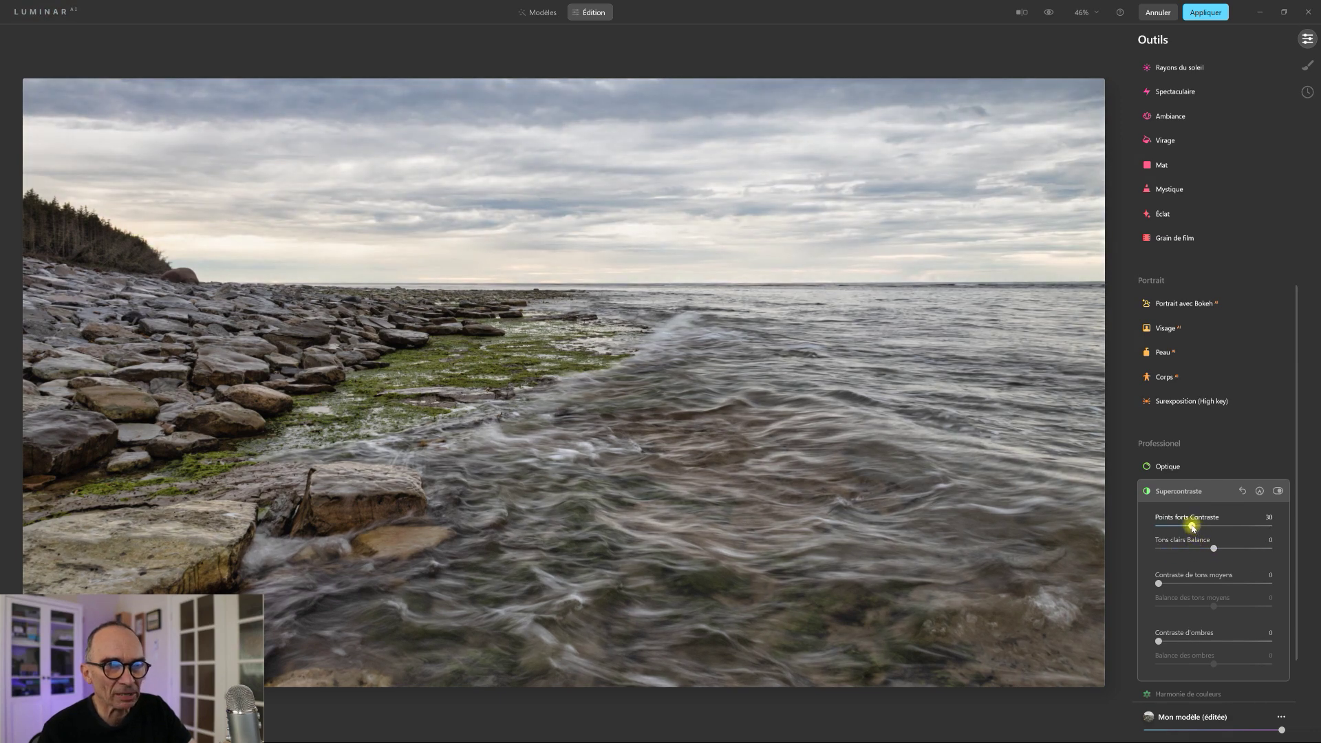
left_click_drag(1193, 527, 1187, 528)
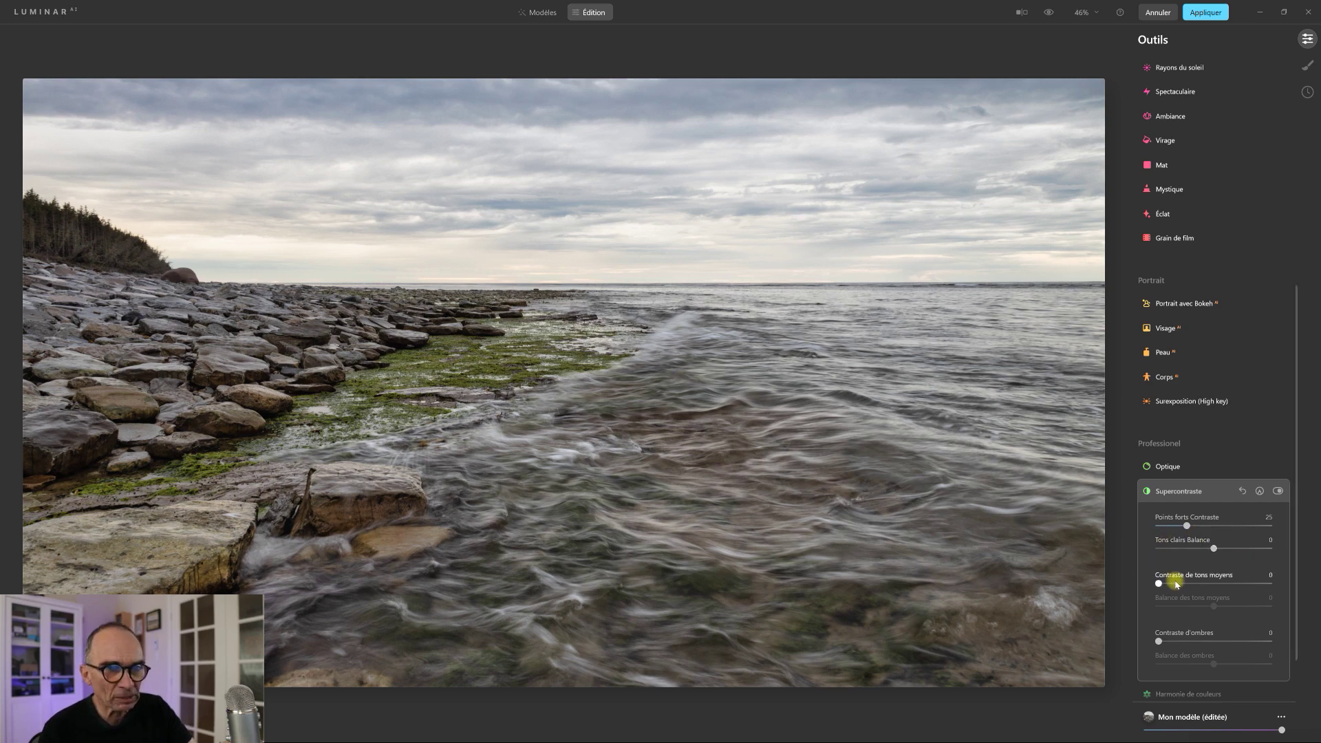
- Set Supercontraste midtone contrast to 56 with balance −39, and shadow contrast to 34 with balance 21
left_click_drag(1159, 585, 1194, 608)
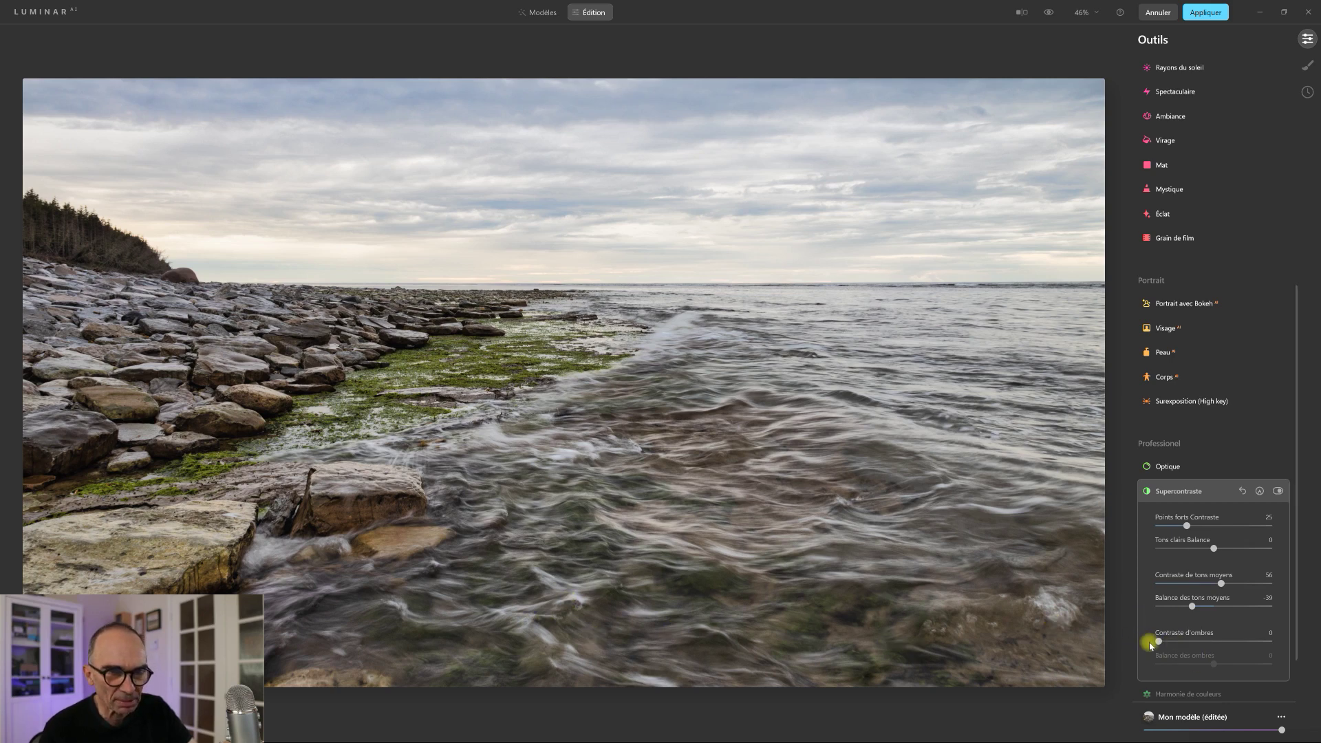
left_click_drag(1176, 644, 1225, 665)
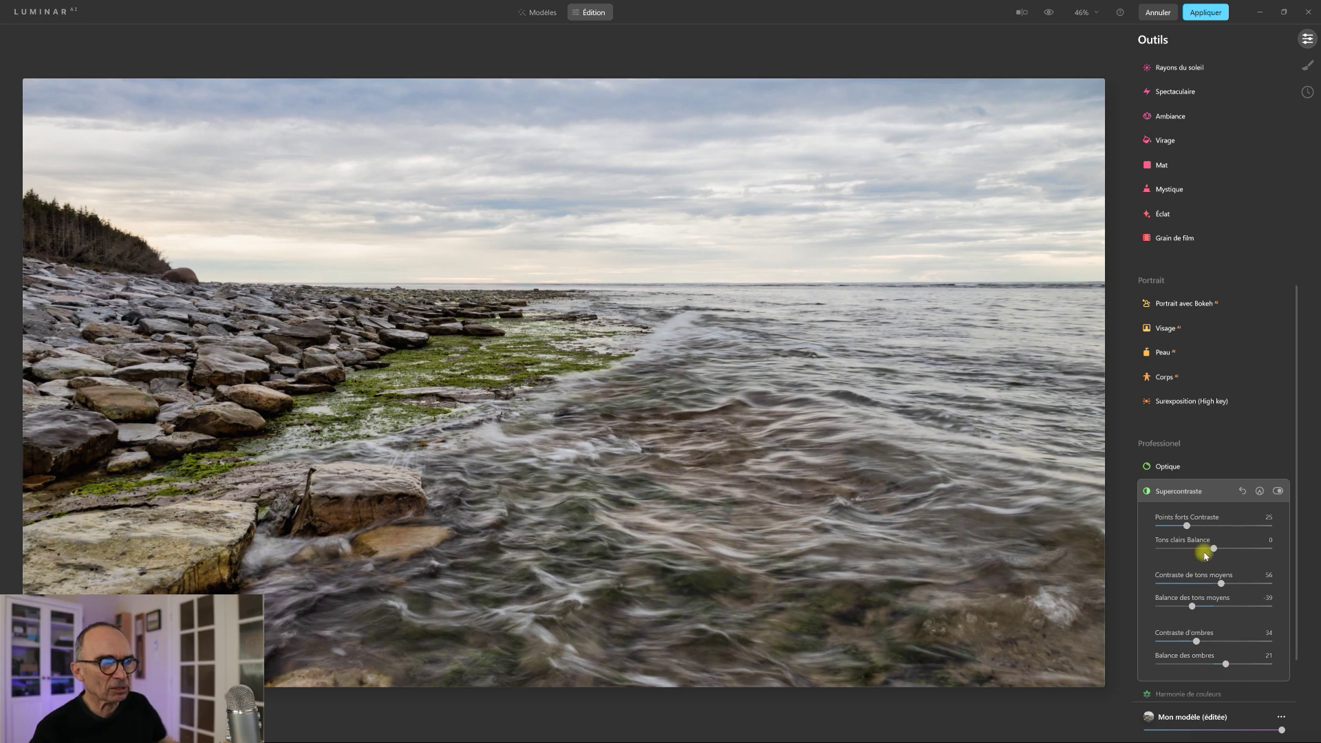
- Compare the seascape with the Supercontraste adjustment disabled and enabled
left_click(1276, 490)
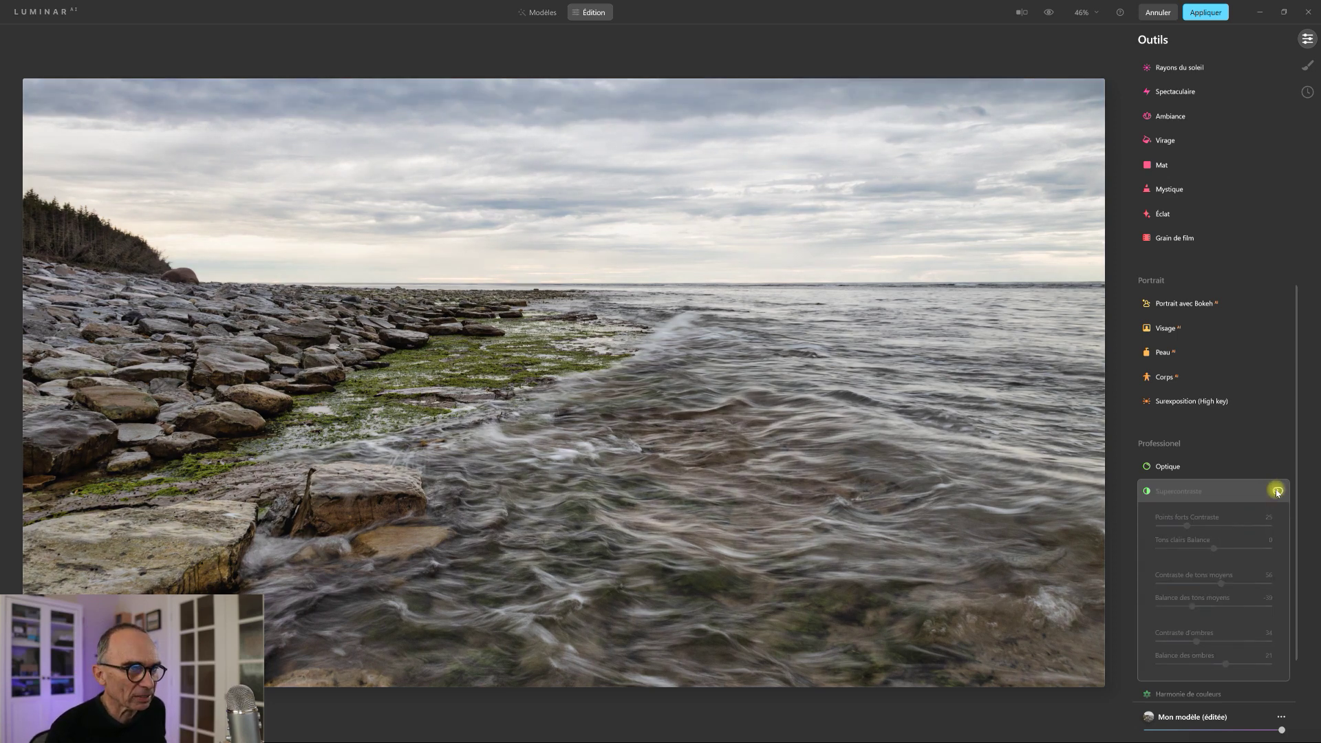
left_click(1277, 491)
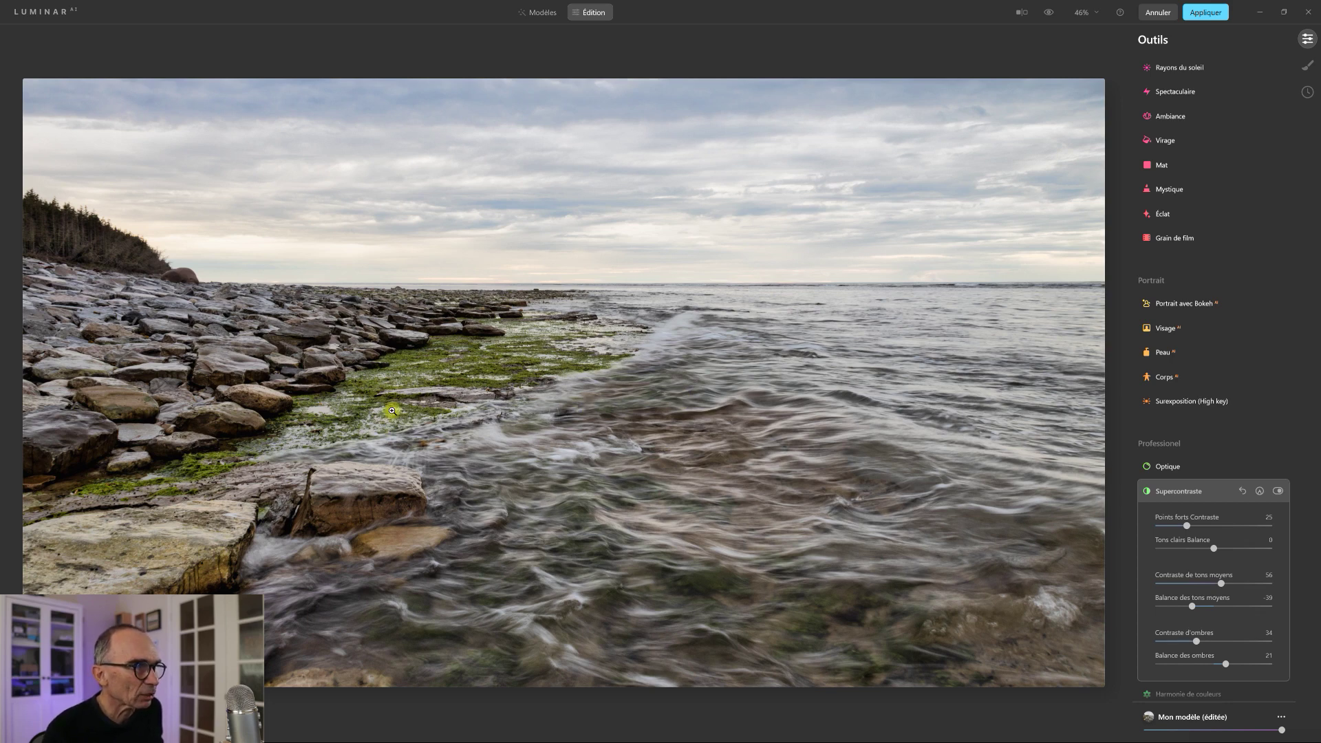
left_click(1276, 490)
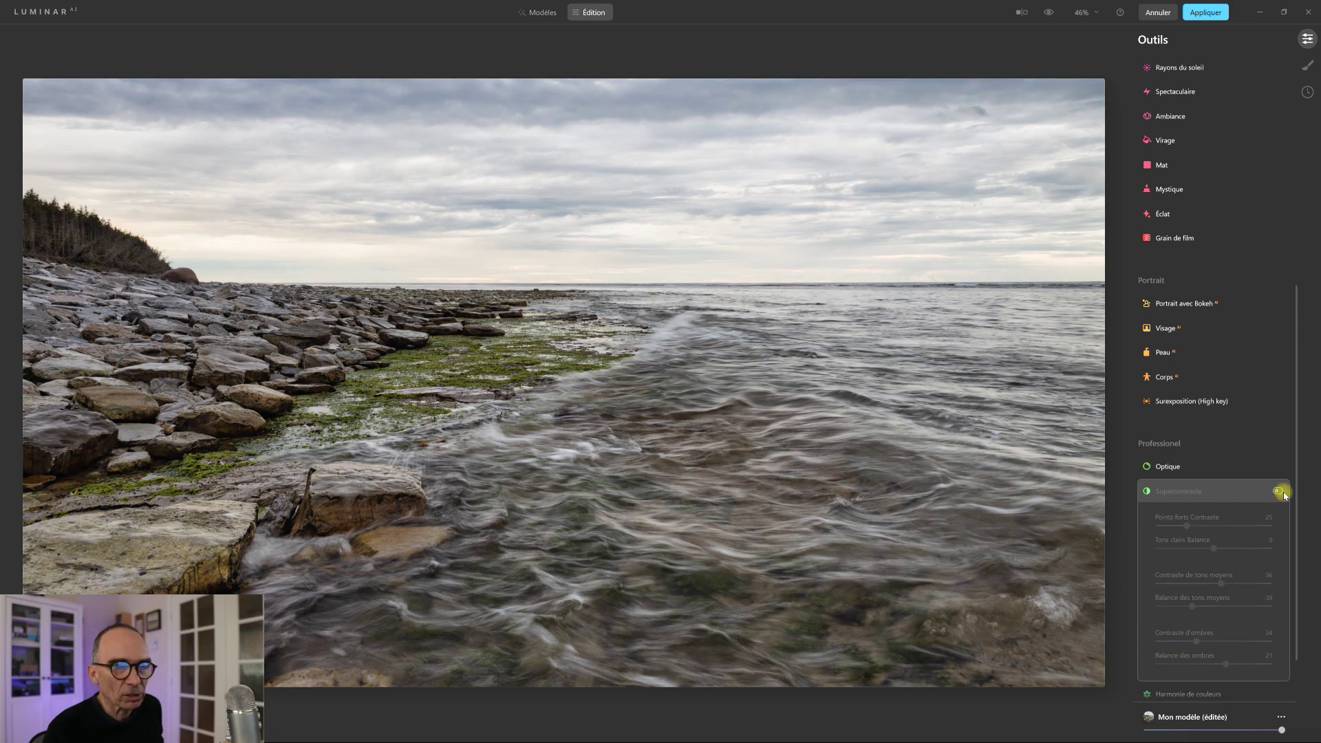
left_click(1276, 490)
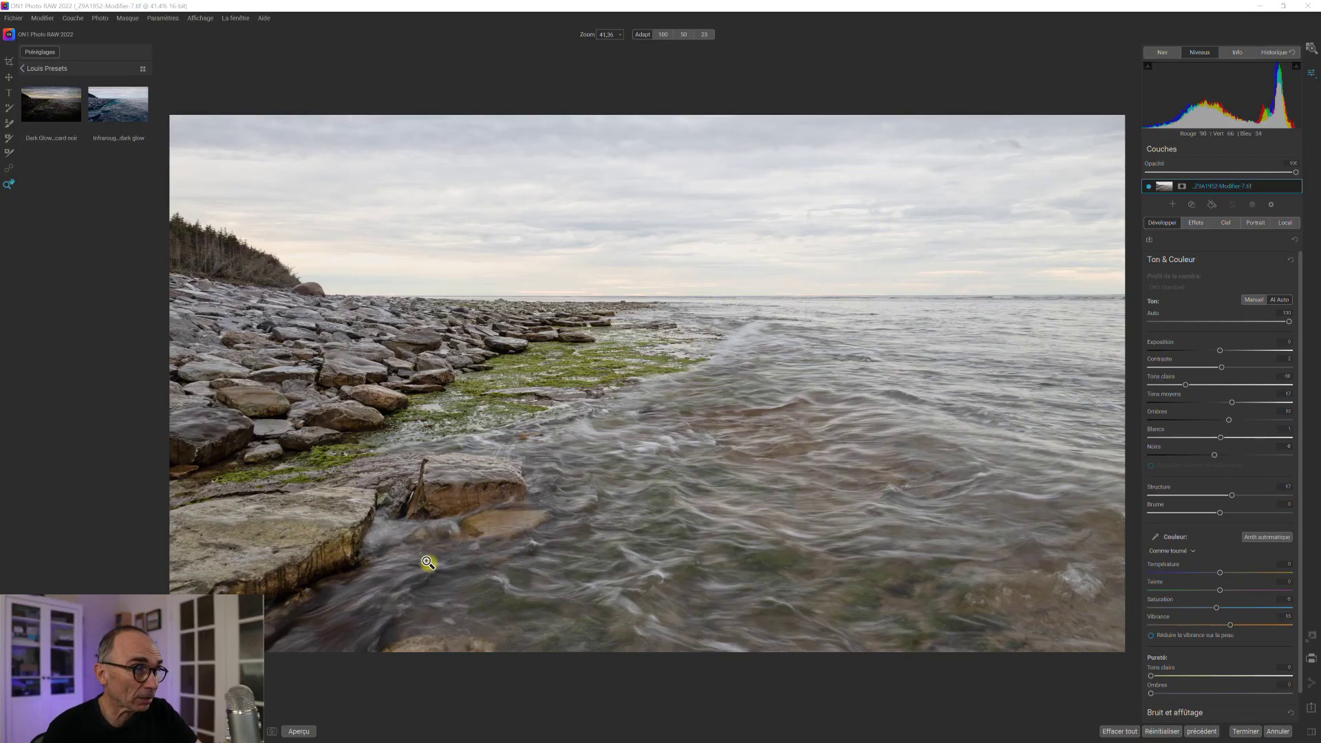
- Switch to ON1 Photo RAW, compare the developed photo with its original, and add a Contraste dynamique filter
left_click(306, 729)
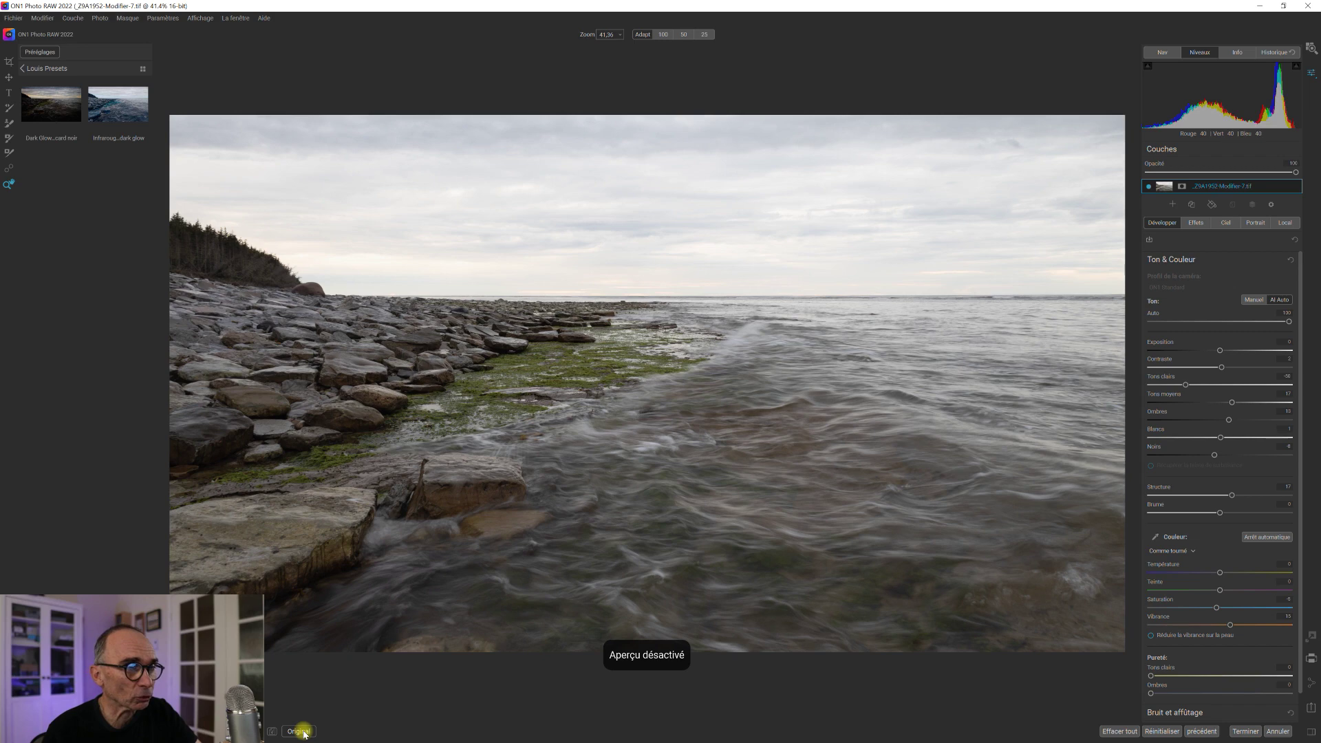
left_click(304, 732)
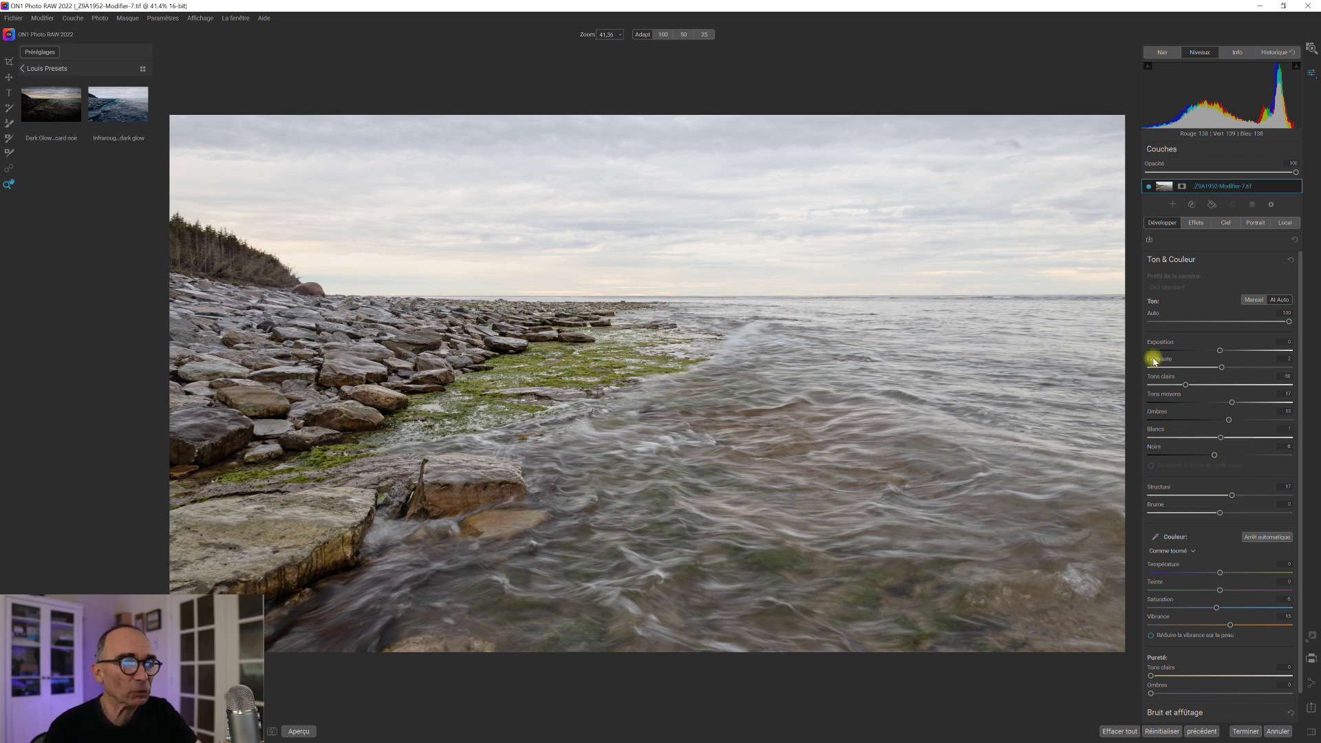
left_click(1198, 224)
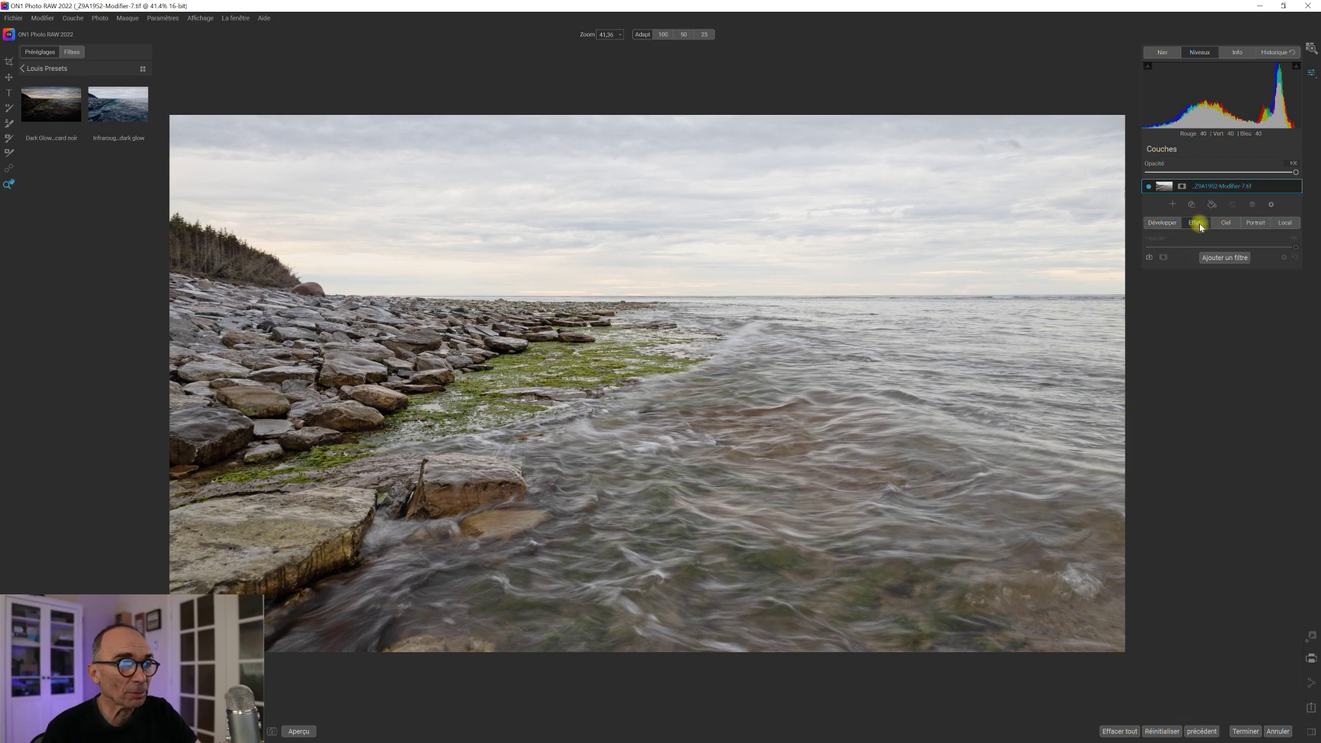
left_click(1223, 259)
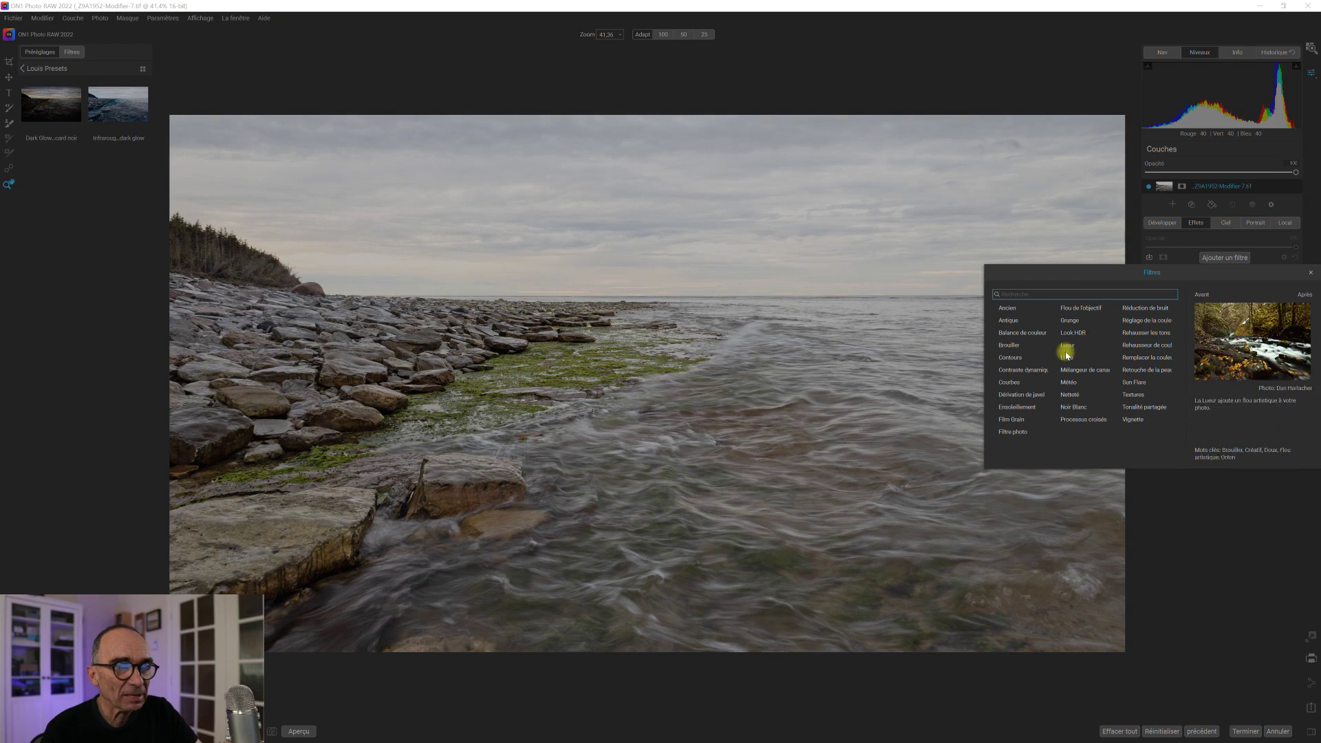
left_click(1032, 371)
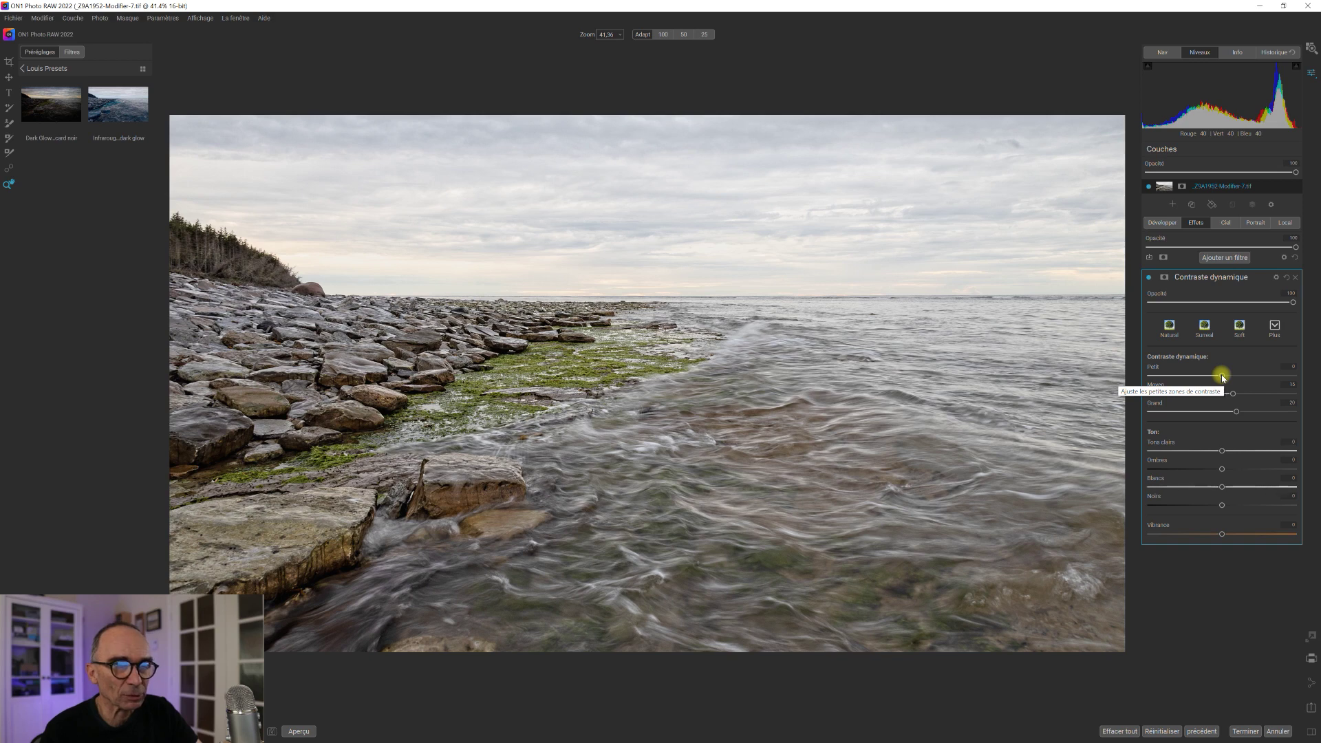
- Set the Contraste dynamique filter to Petit 1, Moyen about 21 and Grand about 22
left_click_drag(1222, 376, 1230, 383)
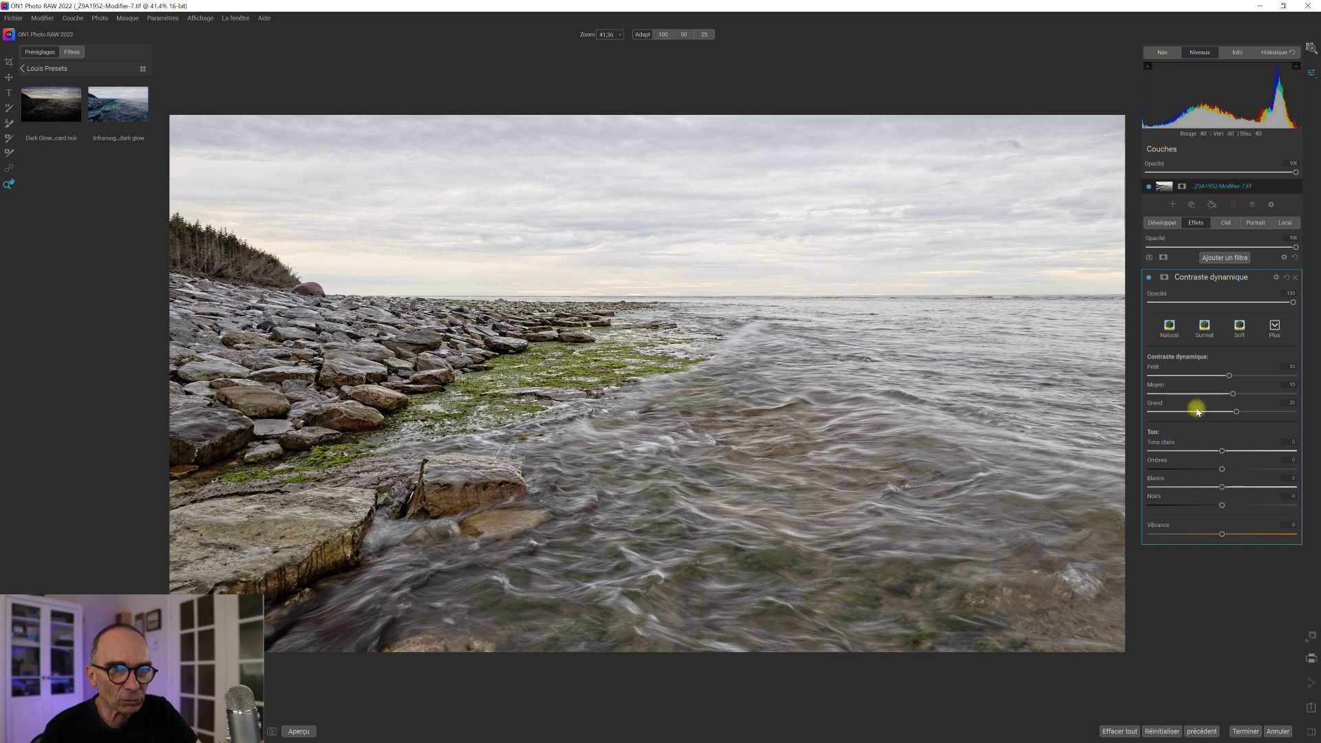
left_click_drag(1233, 394, 1247, 397)
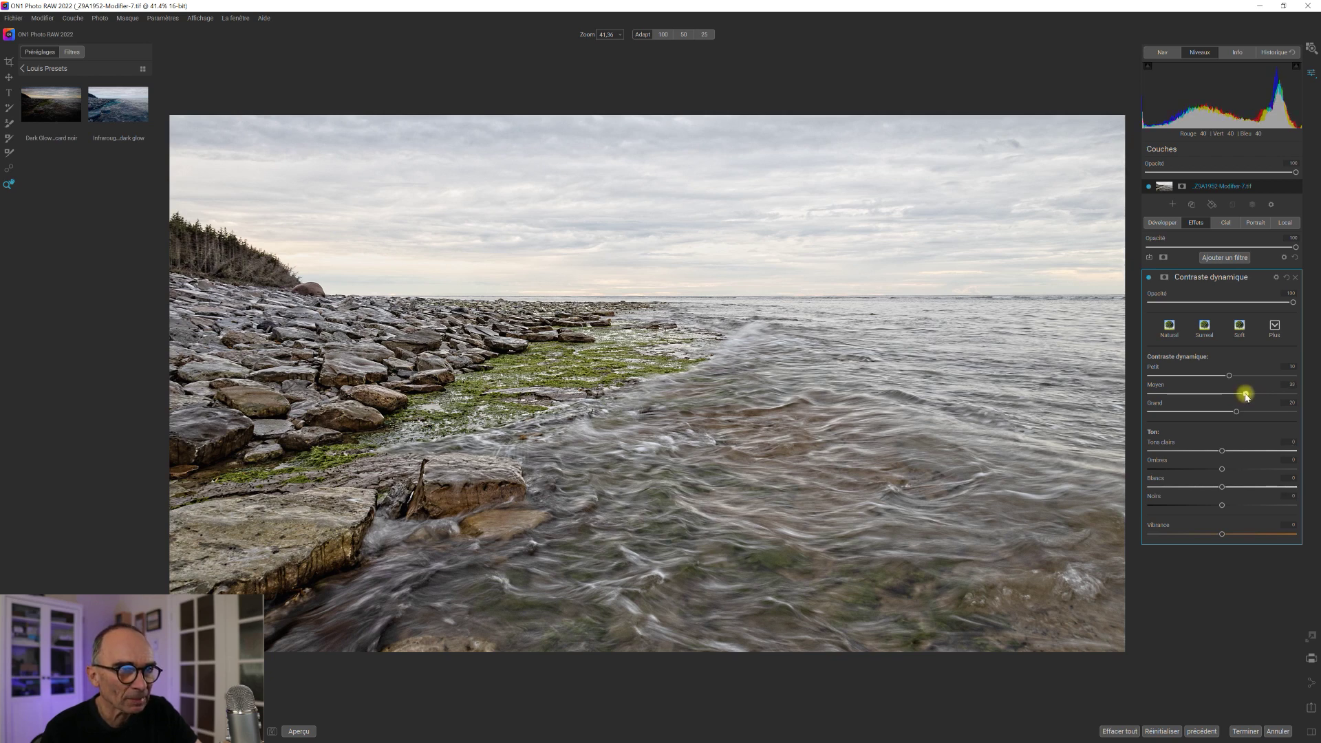
mouse_move(1247, 397)
left_mouse_down()
mouse_move(1232, 413)
mouse_move(1242, 415)
left_mouse_up()
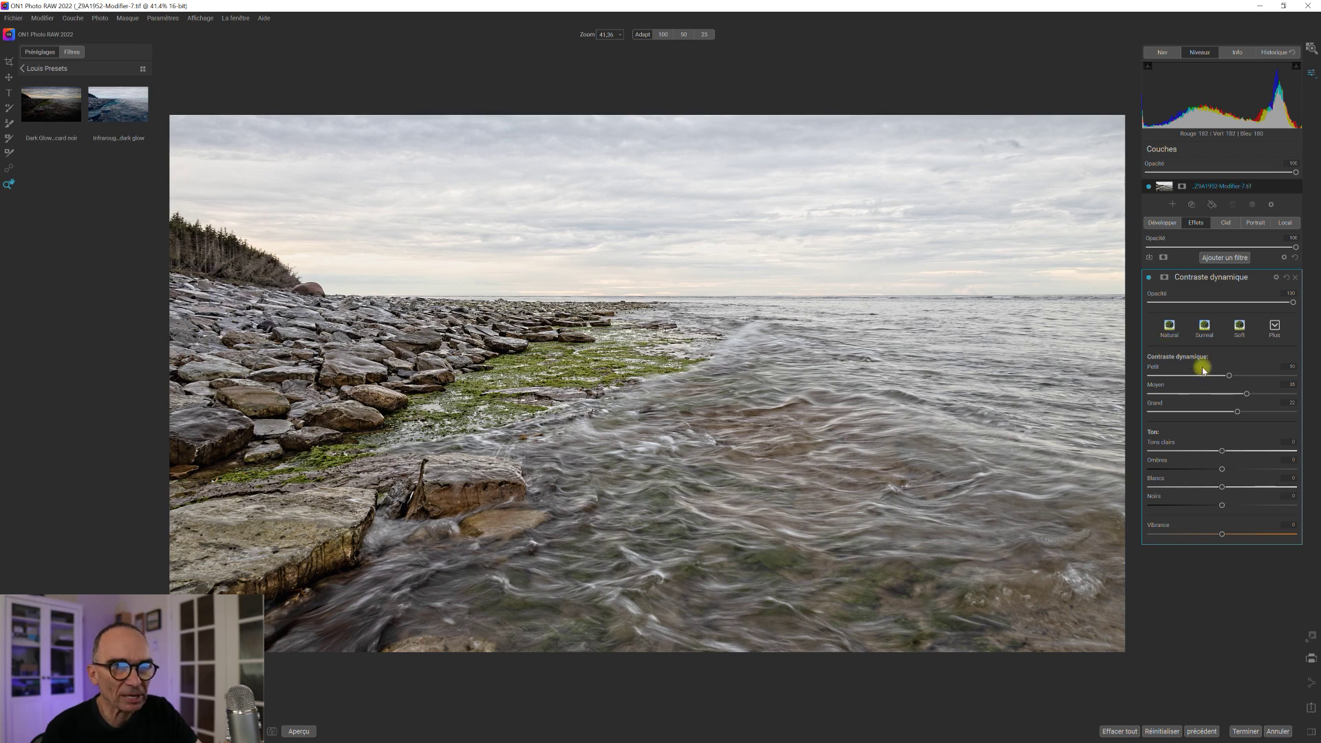
left_click_drag(1246, 395, 1223, 378)
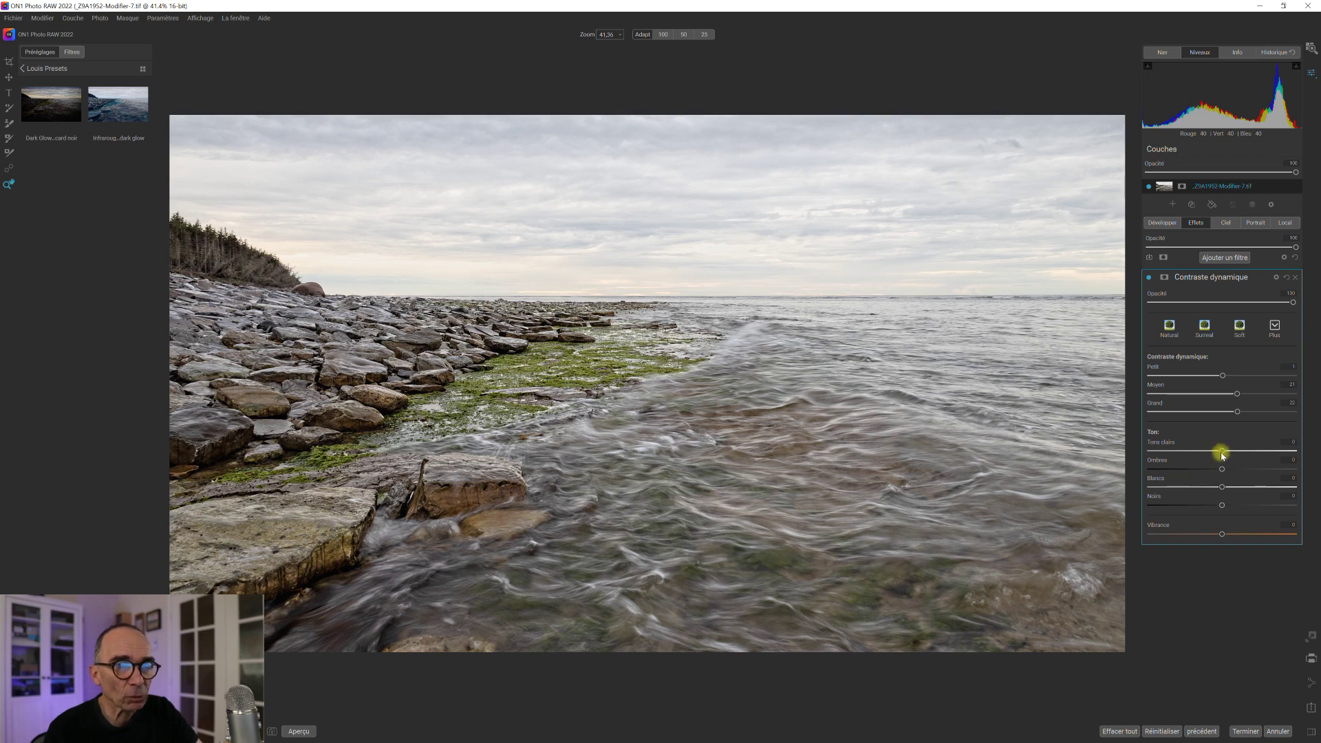
- Lower the Contraste dynamique filter's Tons clairs to about −20 and compare the photo with the preview and the filter off and on
left_click_drag(1222, 454, 1208, 452)
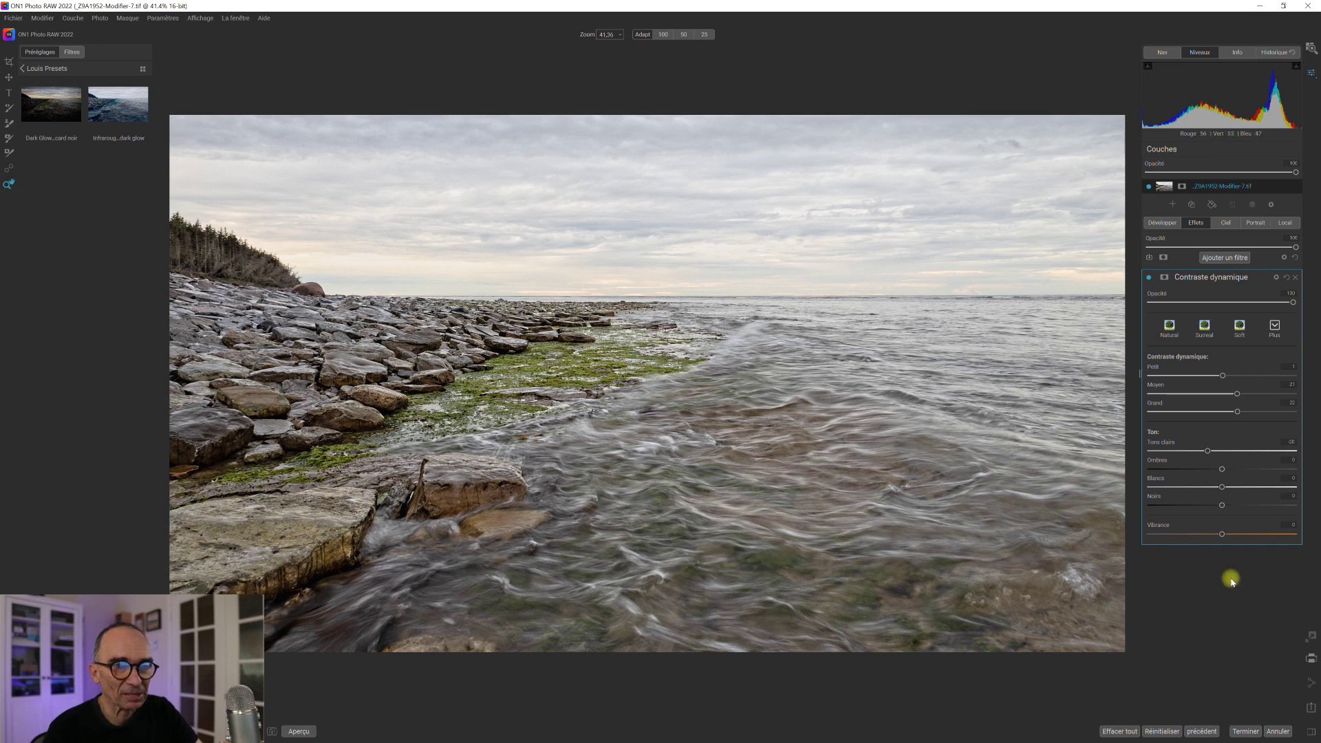
left_click(300, 732)
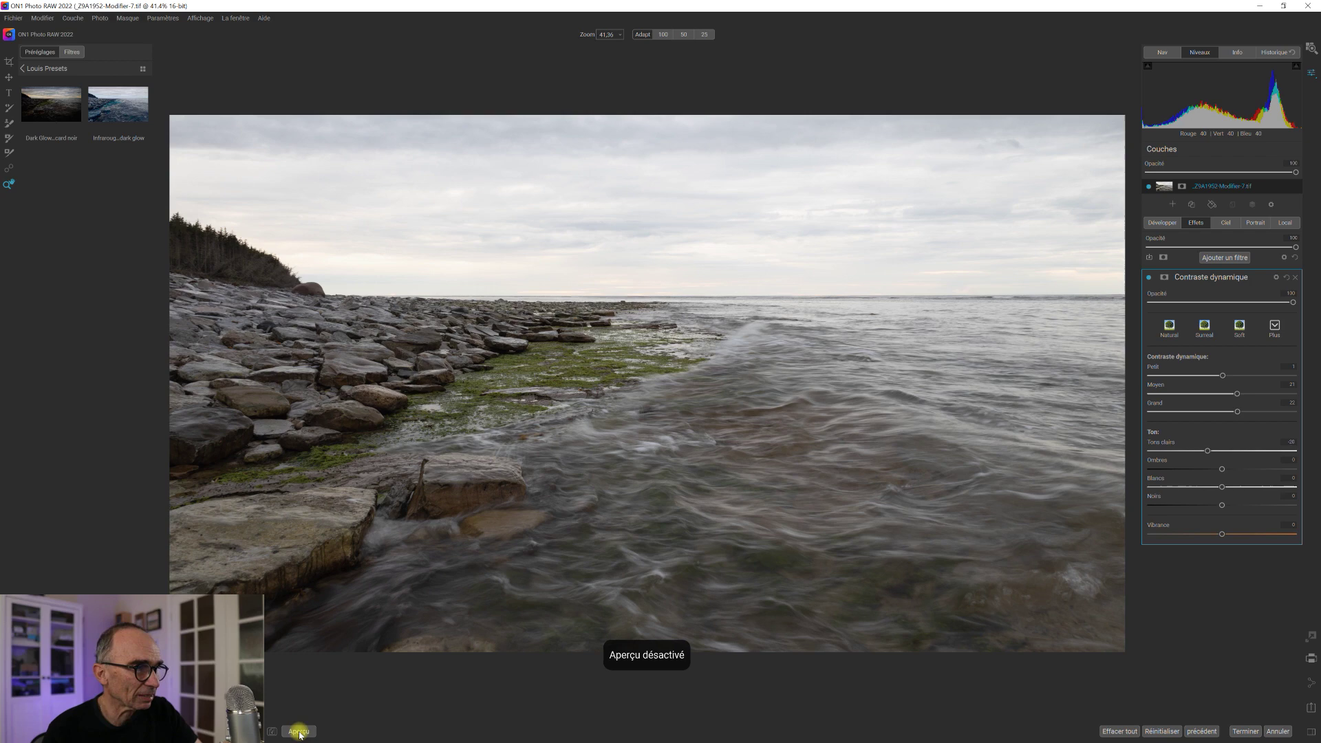
left_click(299, 732)
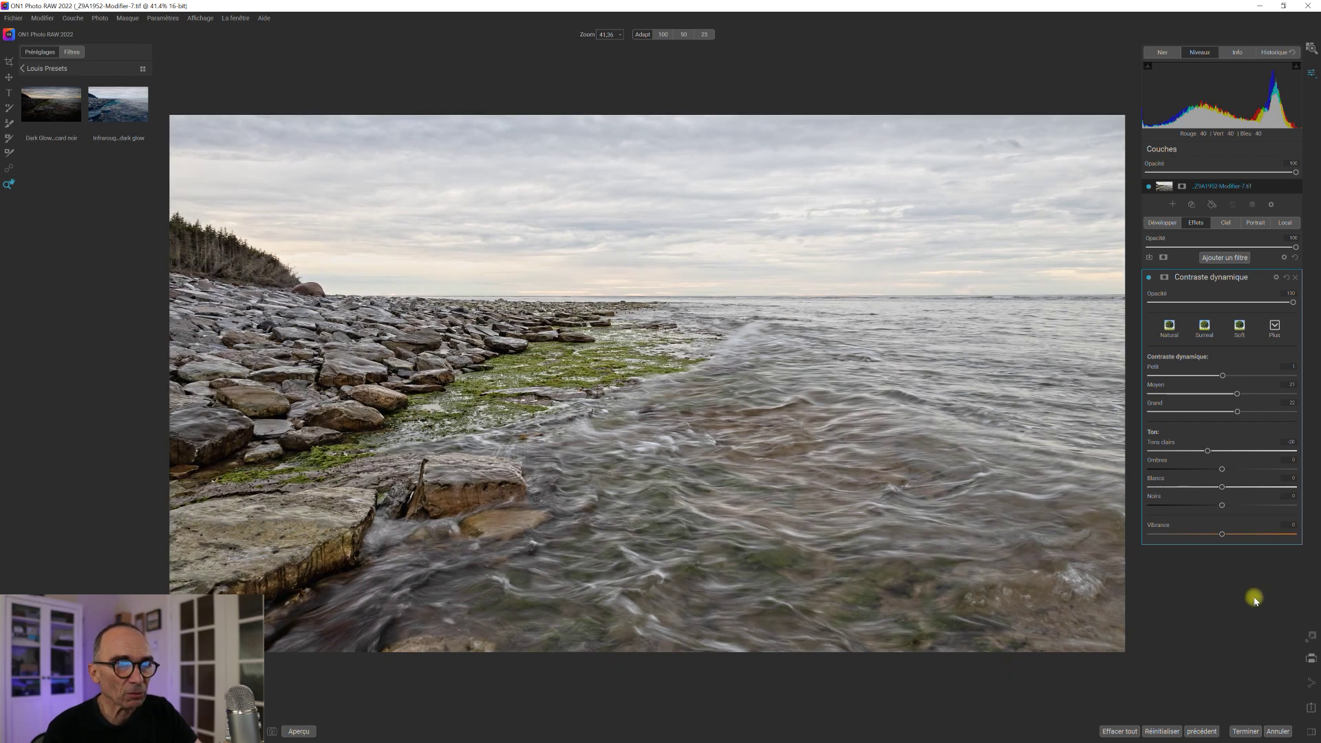
left_click(1150, 278)
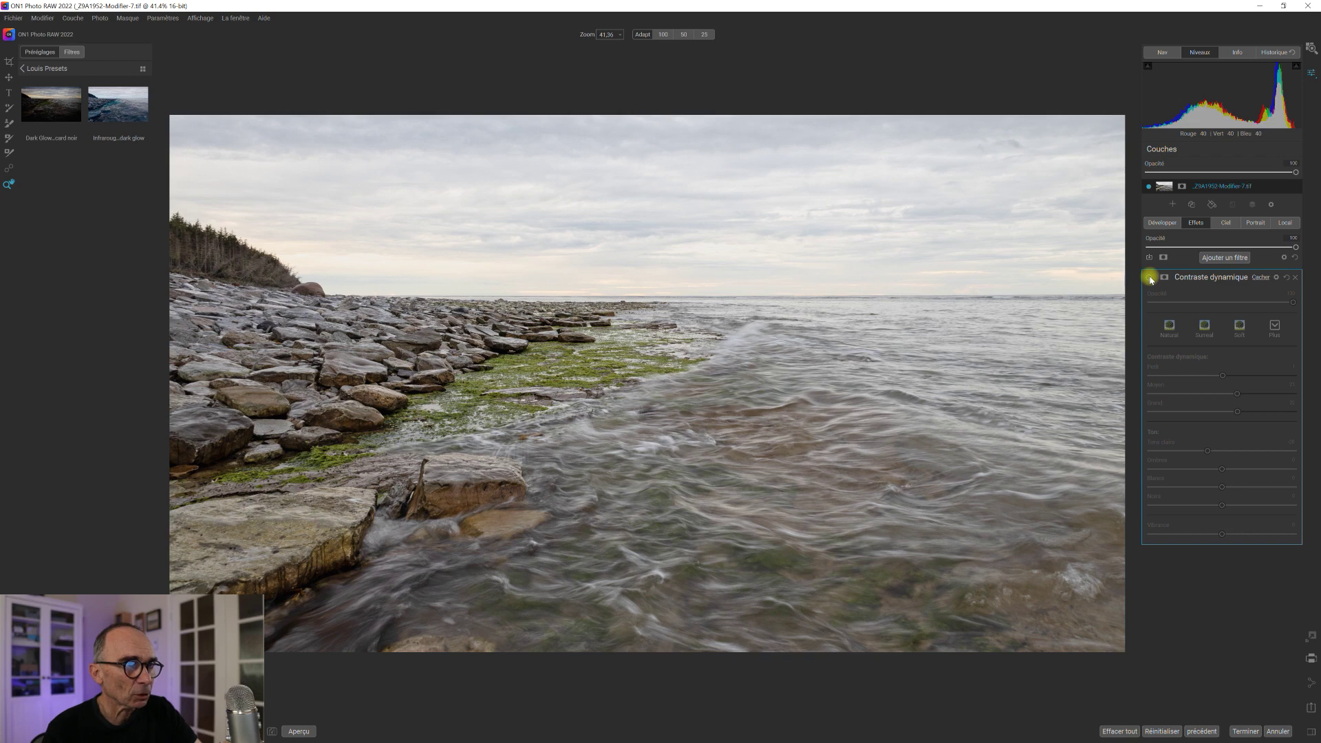
left_click(1150, 278)
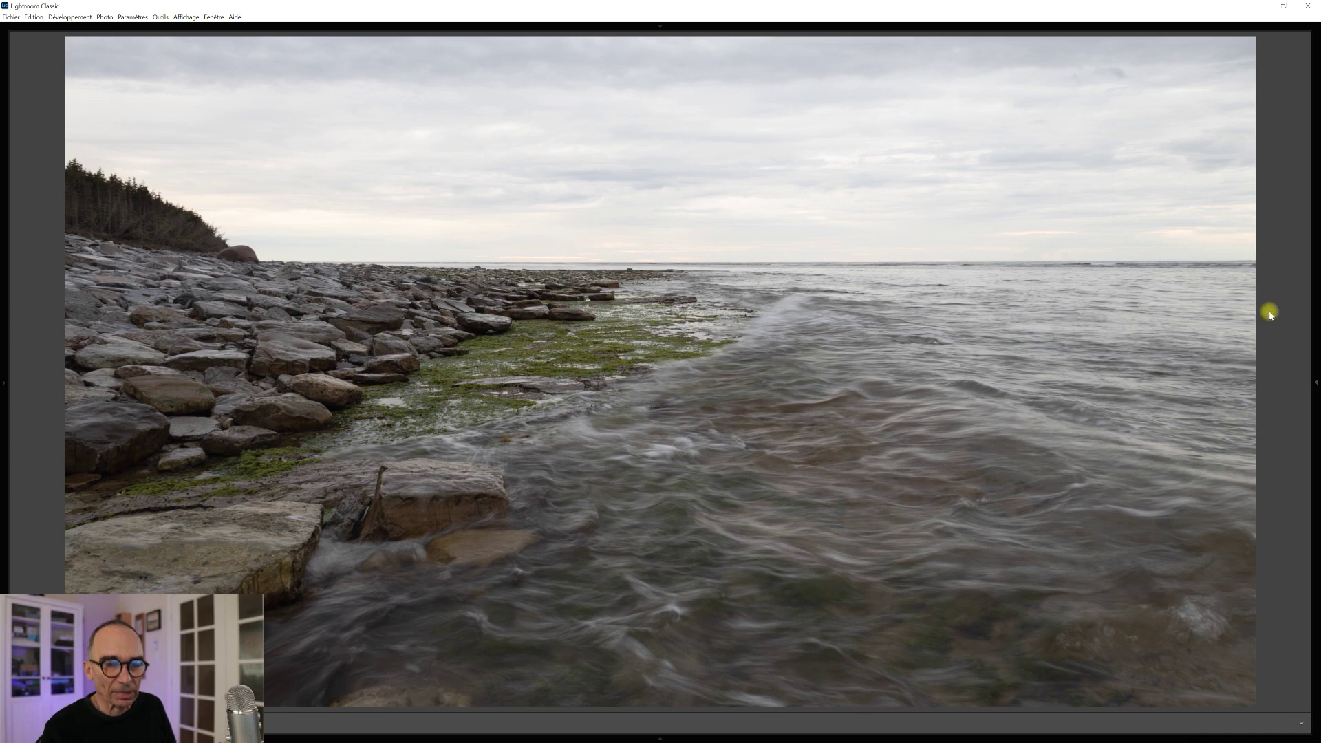
- Switch to Lightroom Classic and compare the original seascape with its processed versions, alternating between the dark warm-sky and bluish-sky renderings
key("Left")
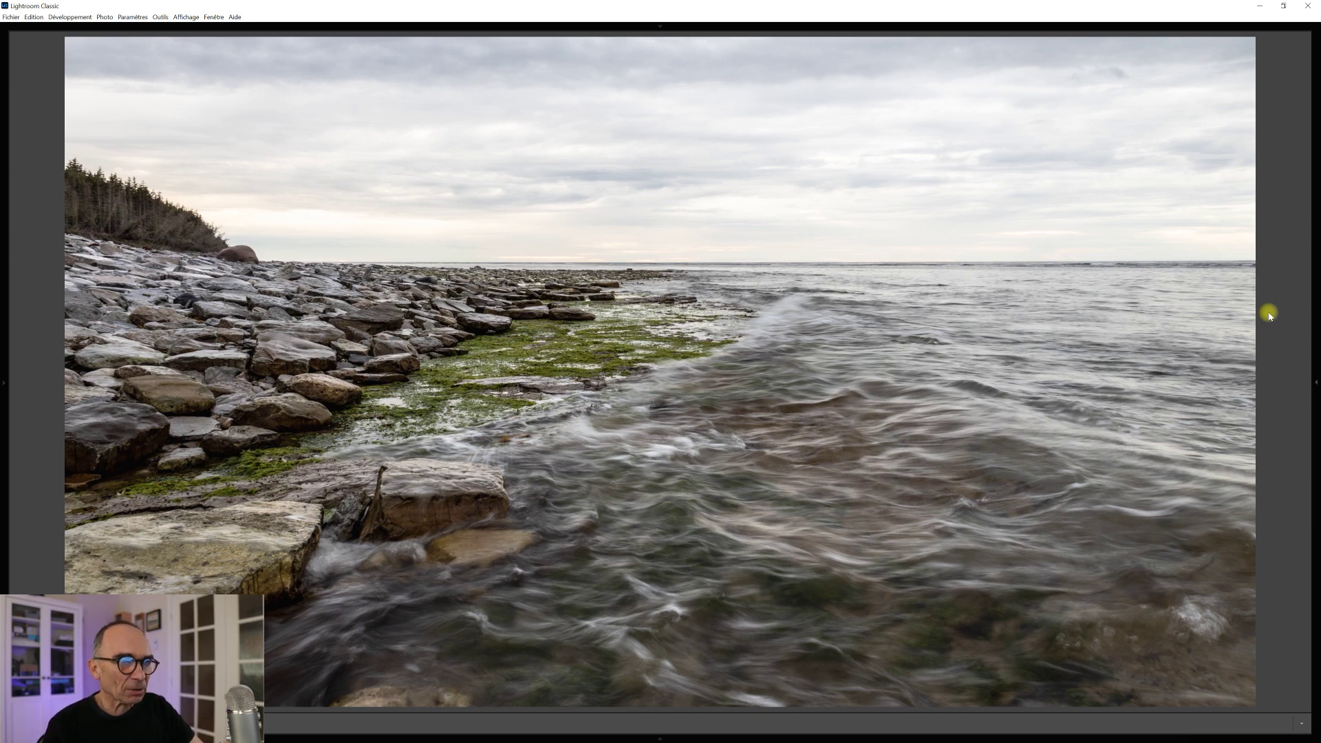
key("Left")
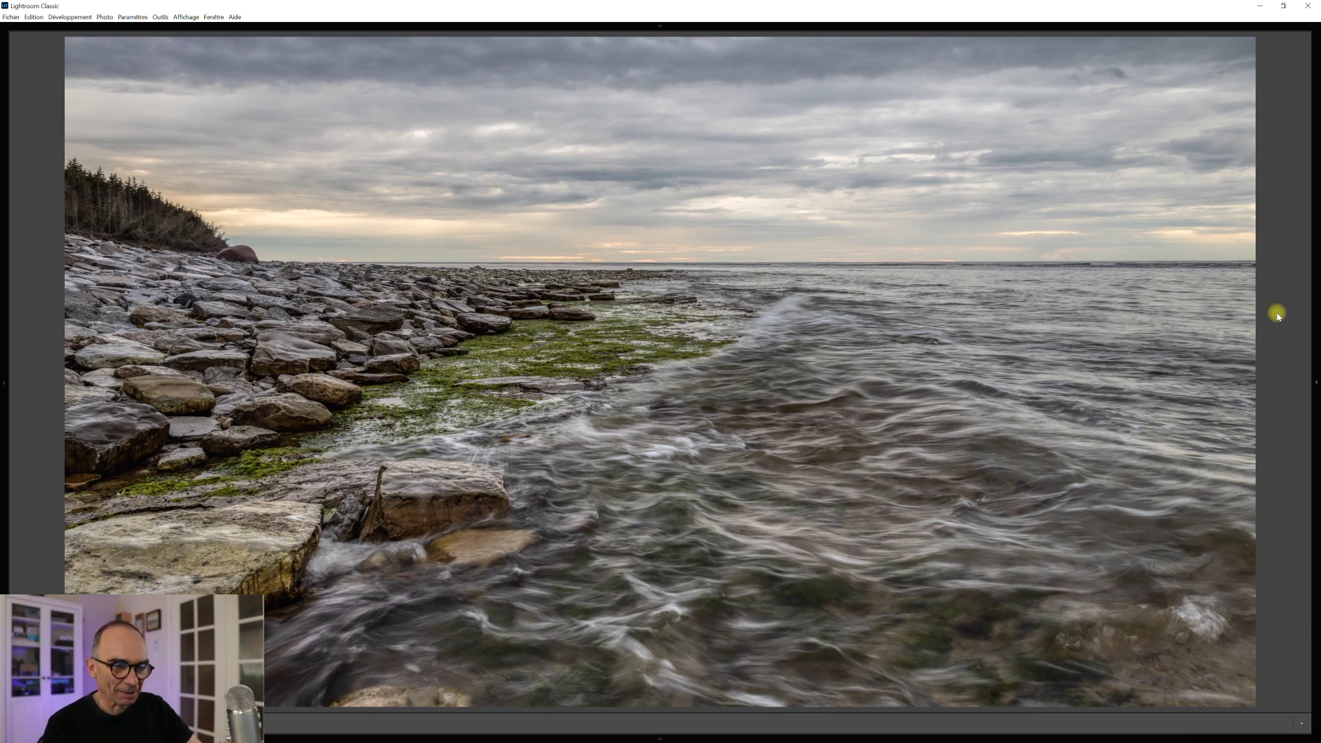
key("Right")
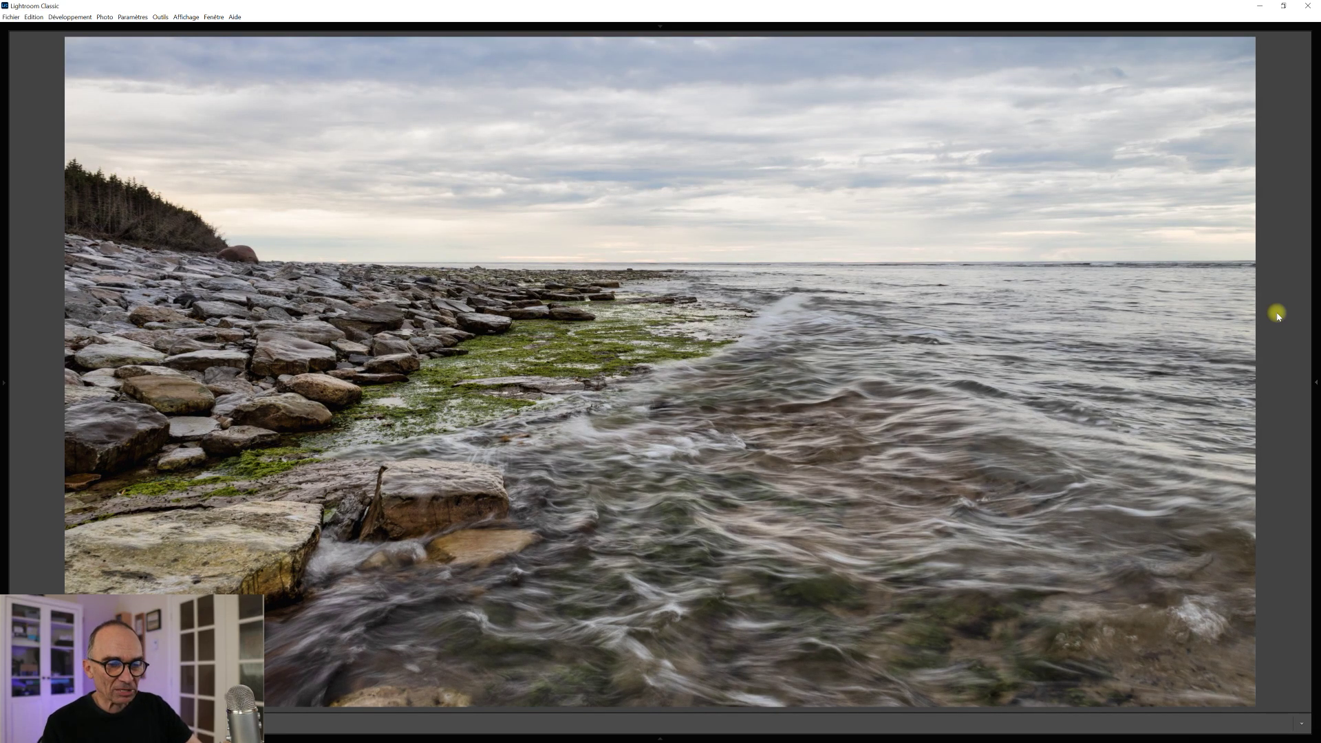
key("Left")
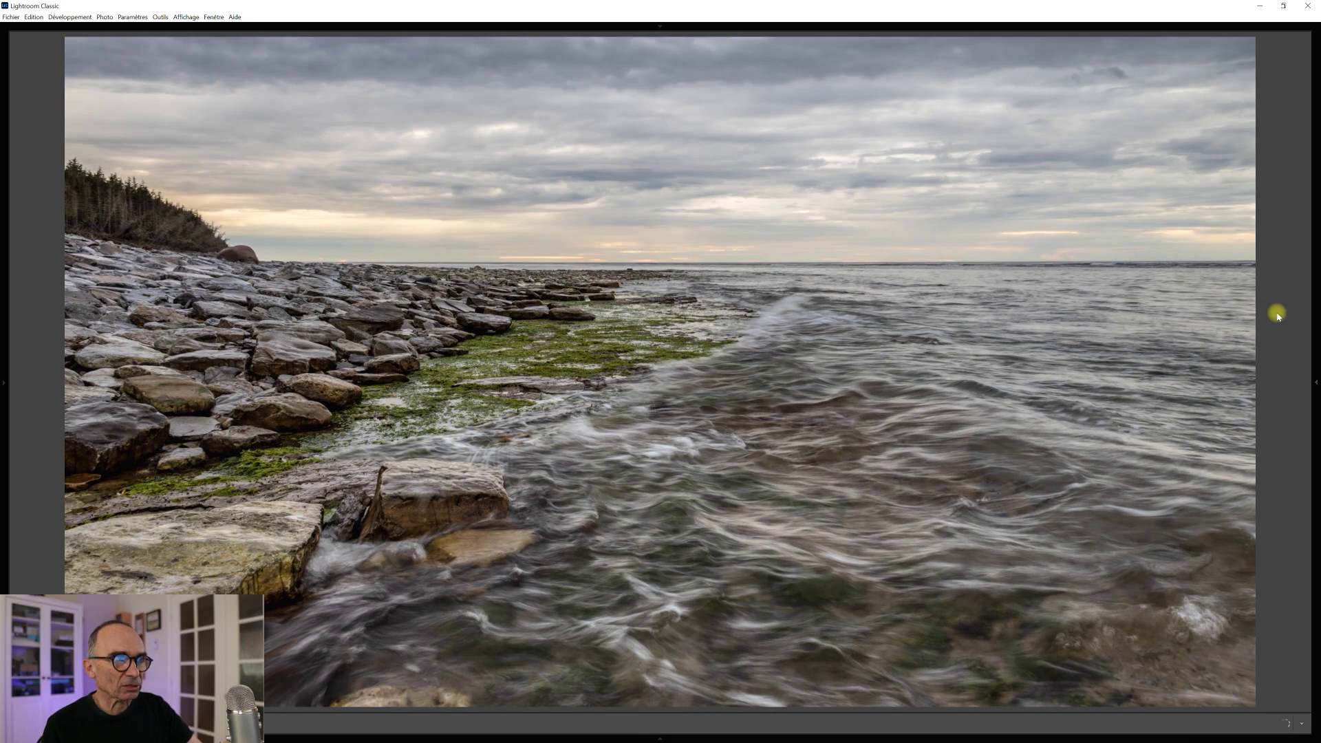
key("Right")
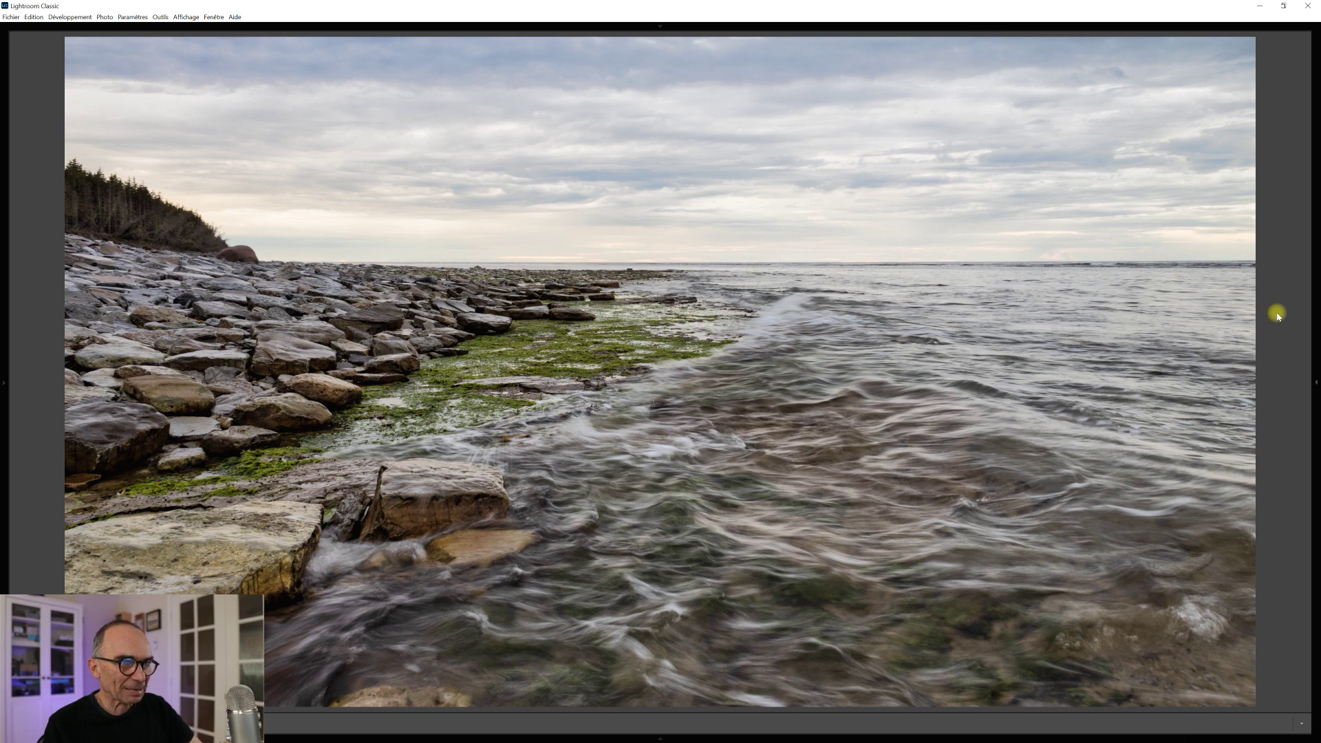
- Compare the pale grey-sky seascape version with the bluish-sky and dark warm-sky versions, examining clouds, rocks and water detail
key("Left")
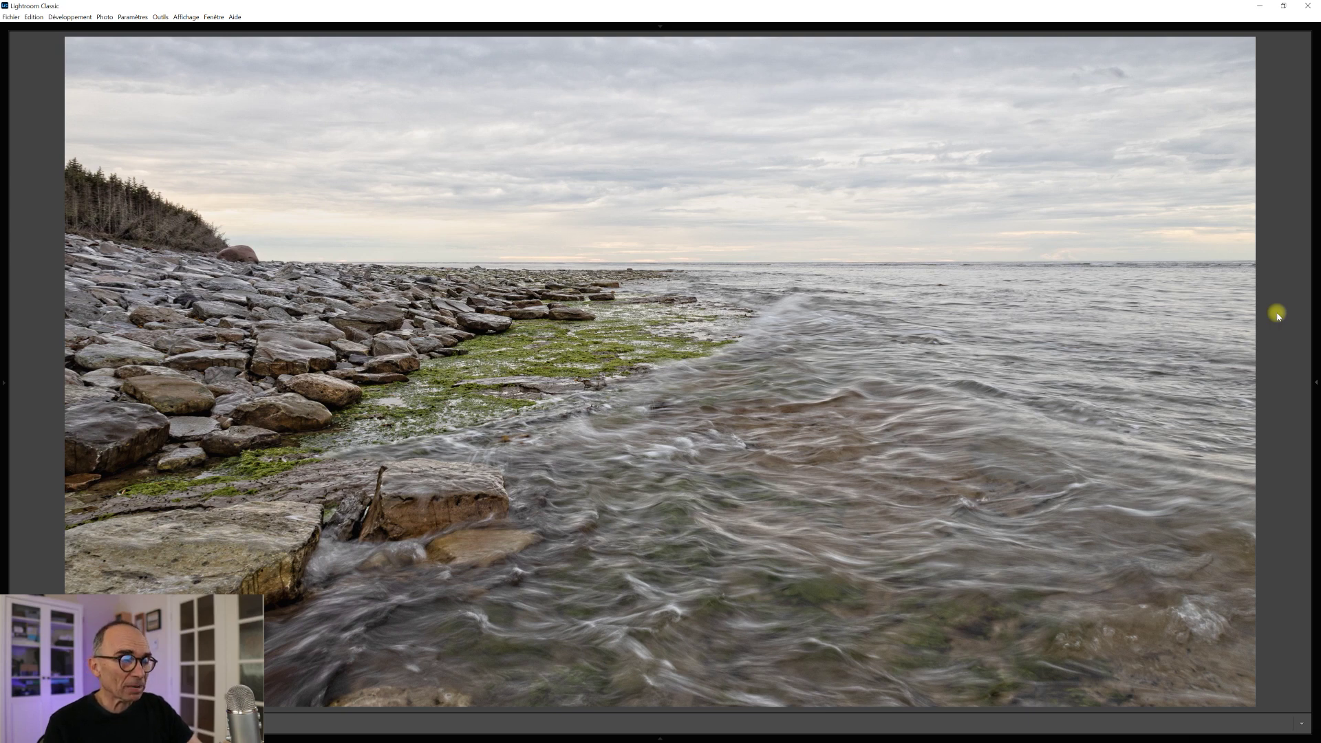
key("Right")
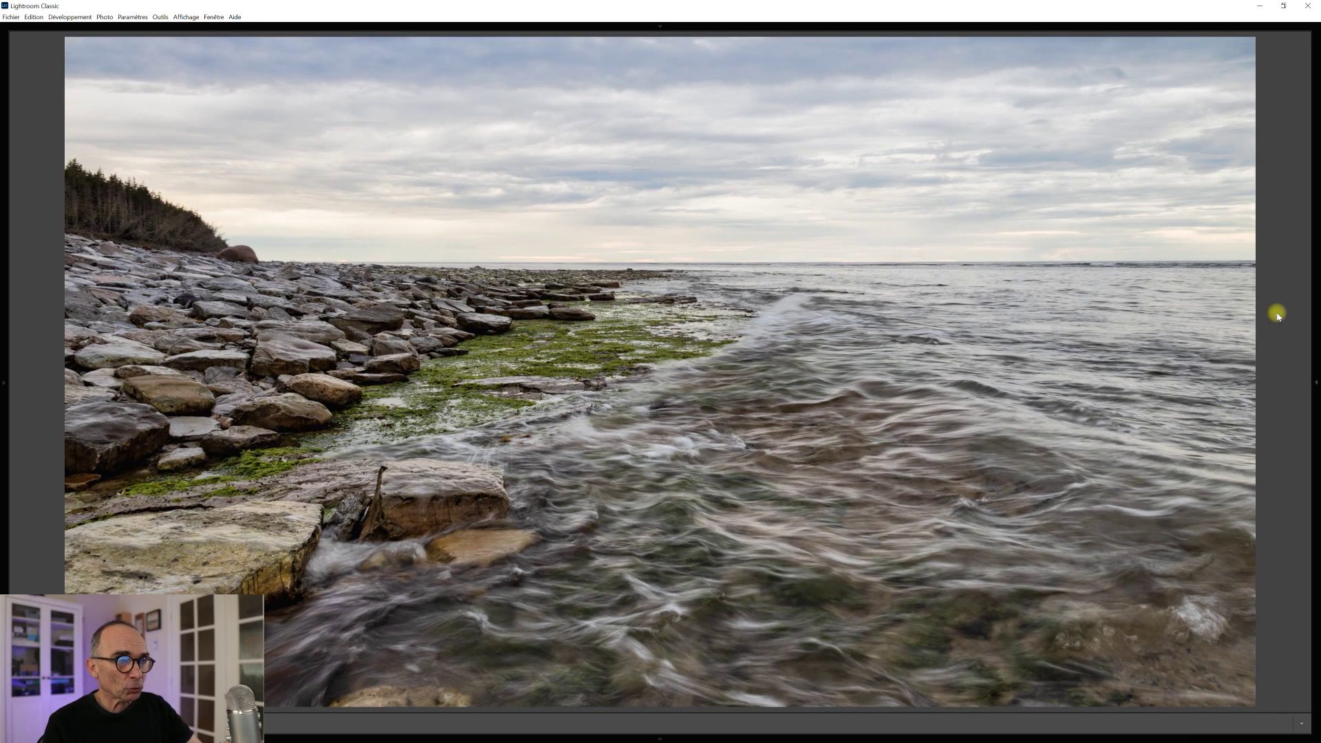
key("Right")
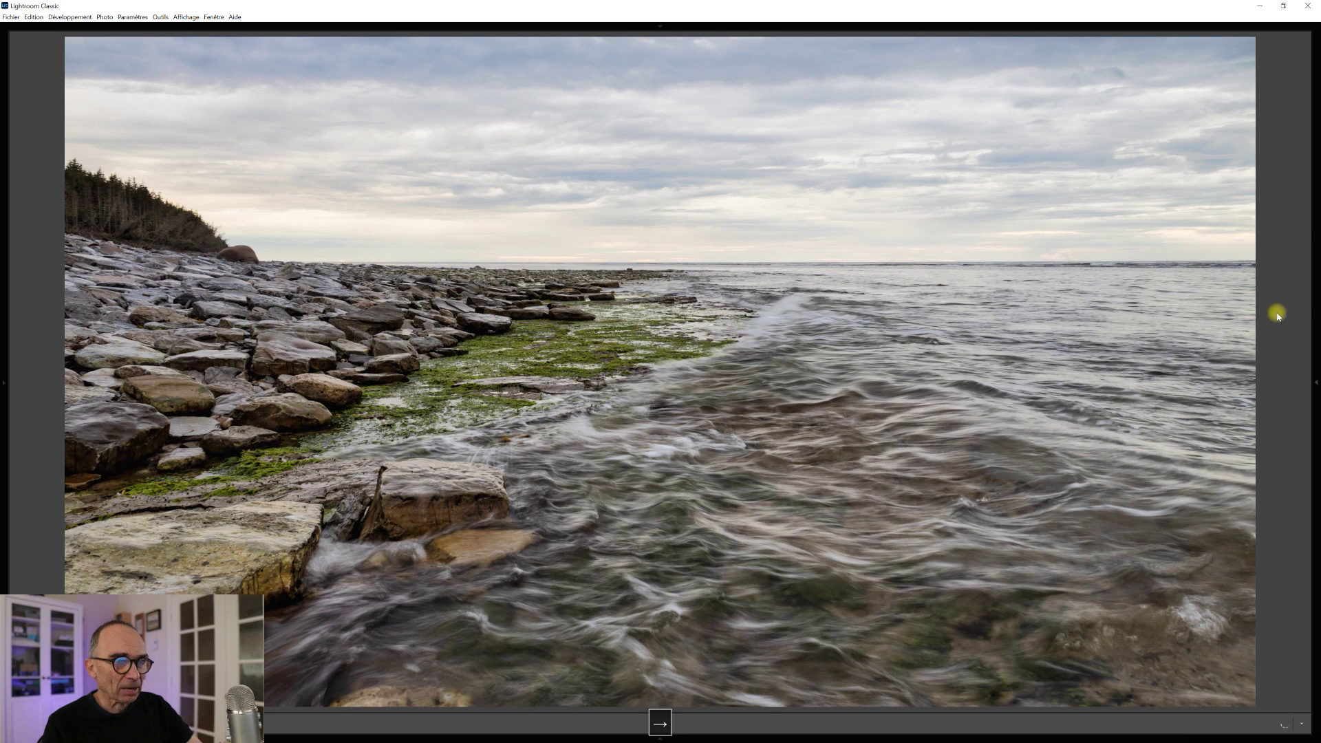
key("Left")
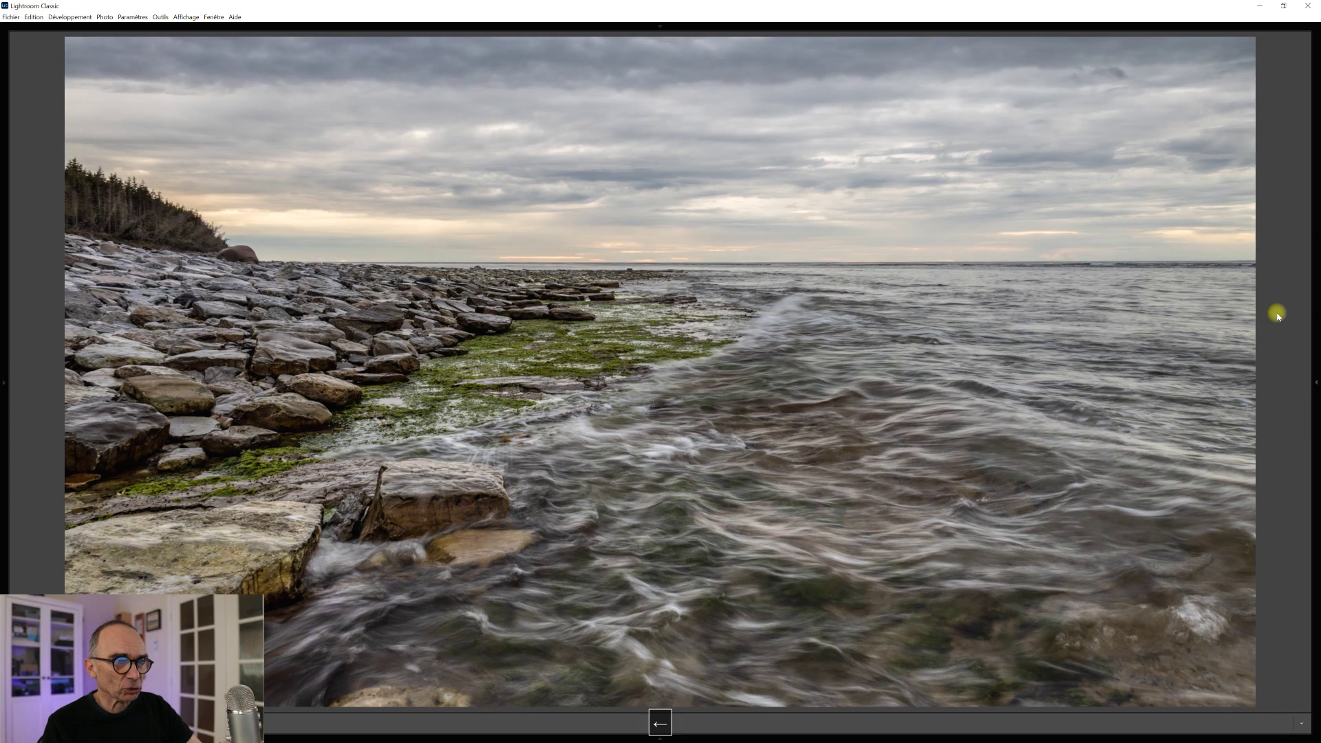
key("Right")
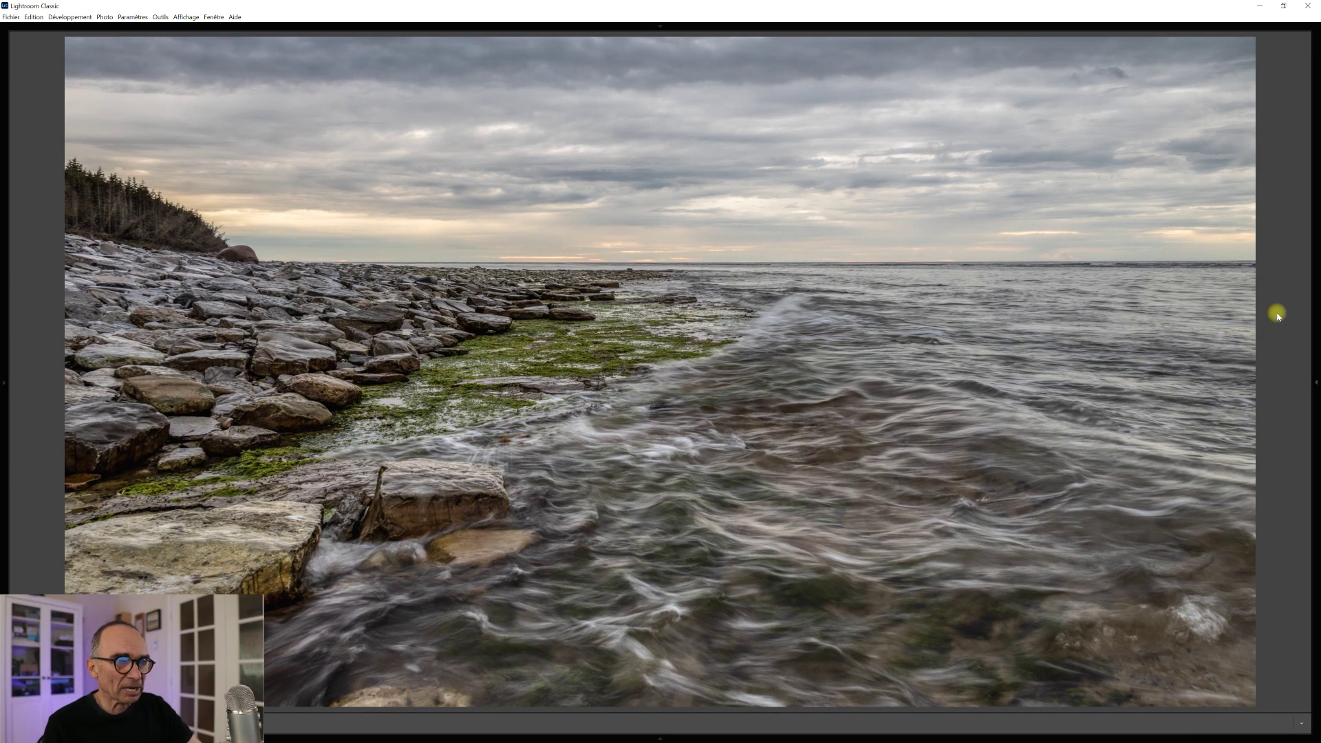
key("Right")
key("Left")
key("Right")
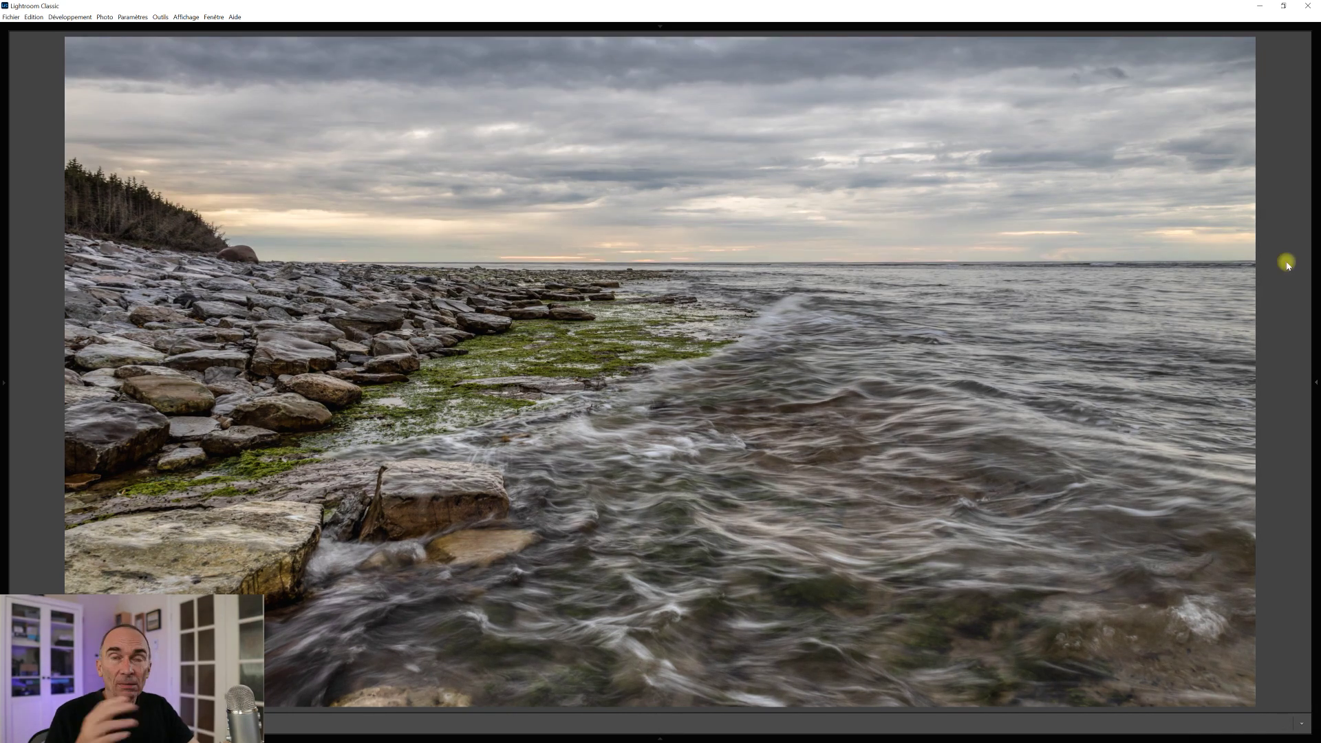